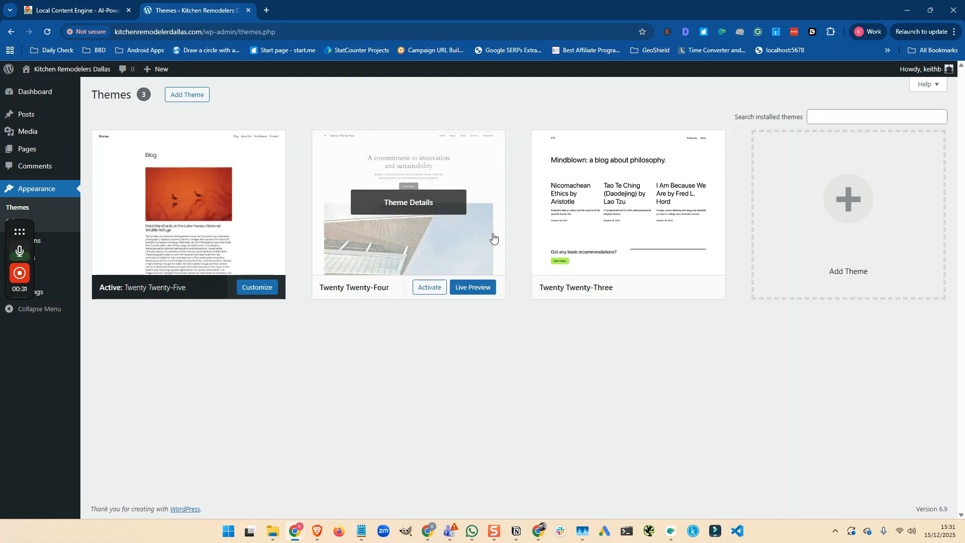
# - Look through the Posts, Pages and Plugins lists, then return to Themes
pyautogui.click(32, 118)
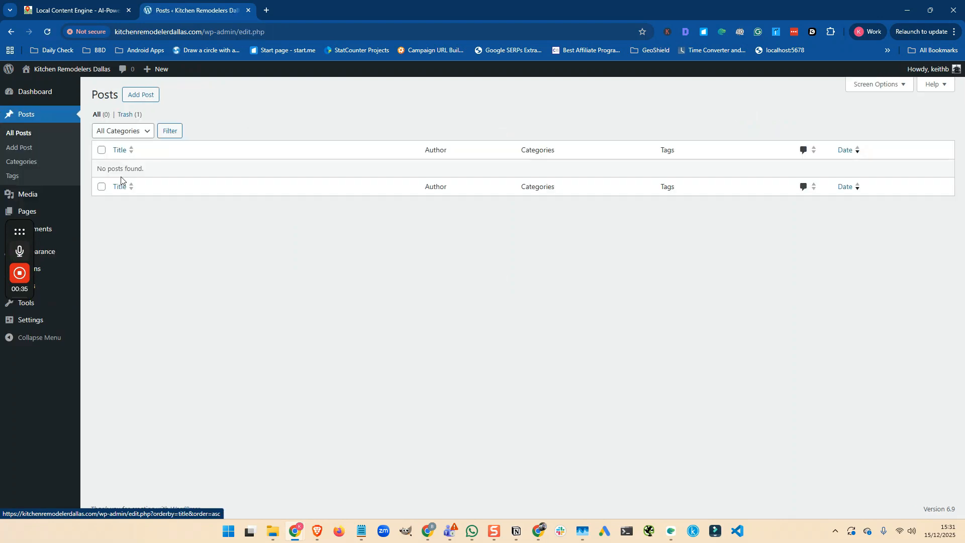
pyautogui.click(26, 211)
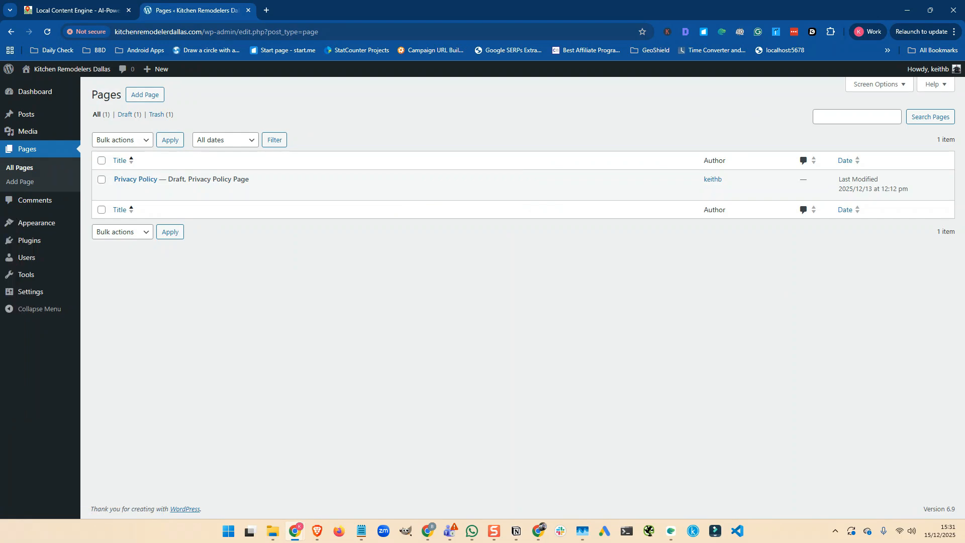
pyautogui.moveTo(179, 178)
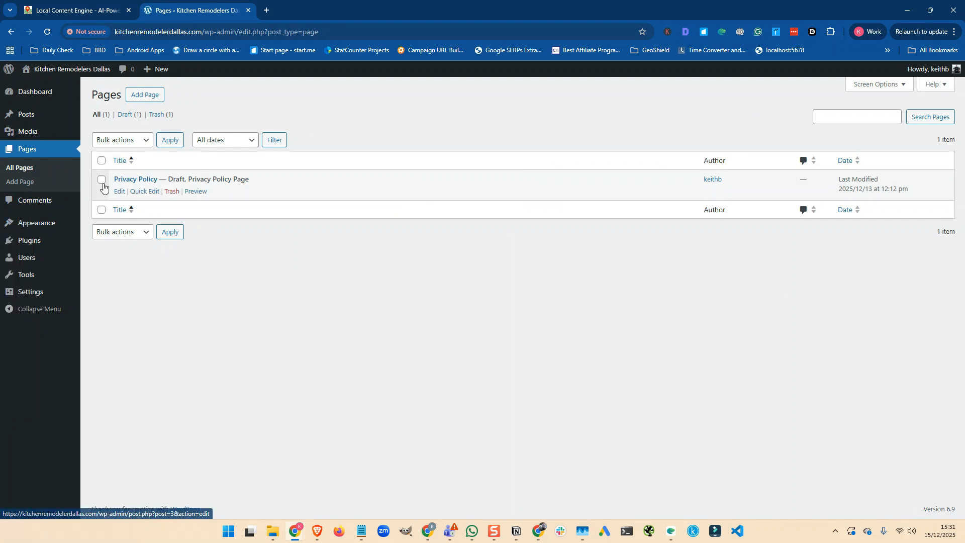
pyautogui.moveTo(30, 243)
pyautogui.click(104, 240)
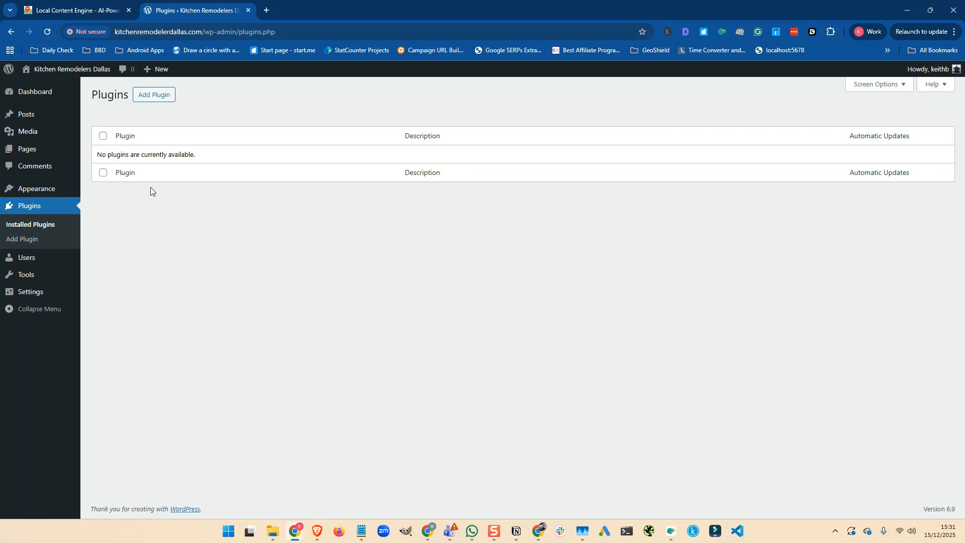
pyautogui.moveTo(44, 191)
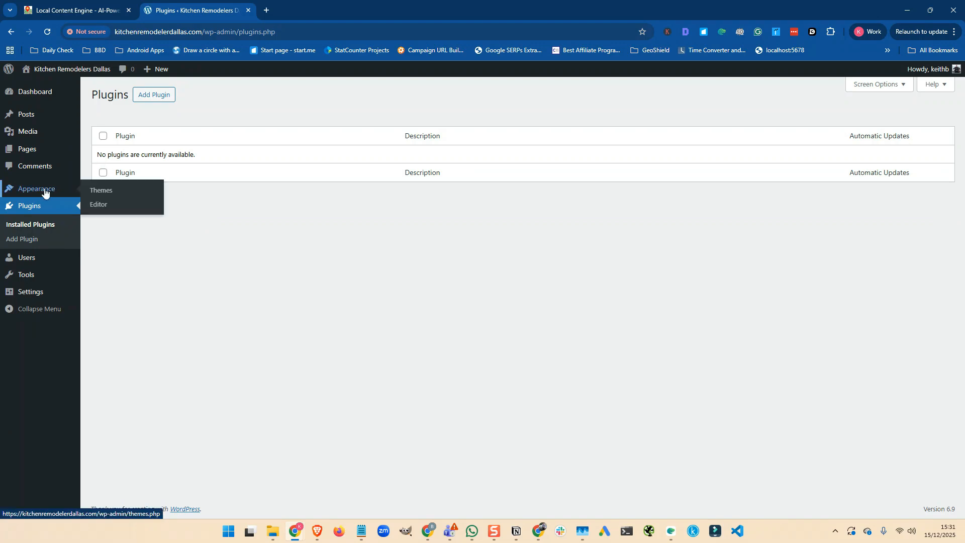
pyautogui.click(102, 195)
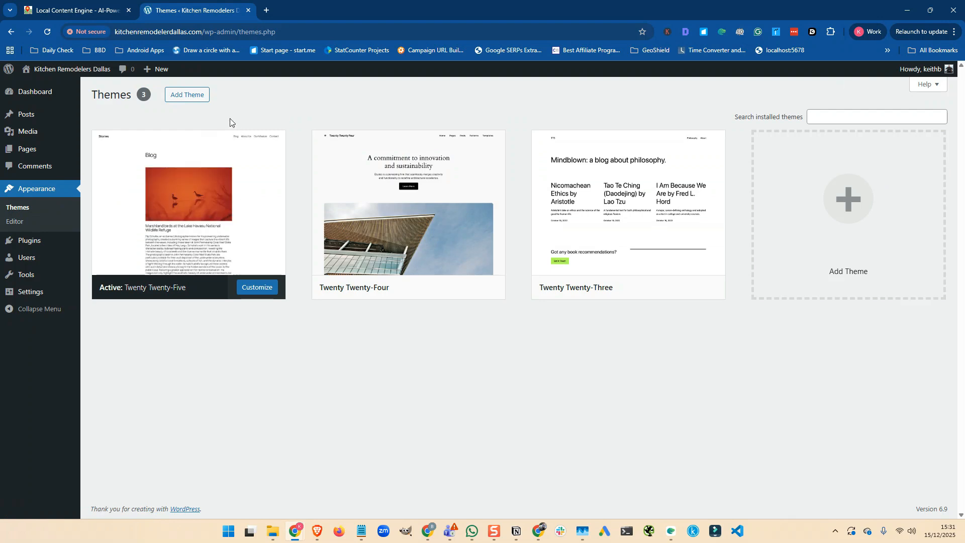
# - Upload and install kitchen-fitters-dallas-theme.zip, then activate Kitchen Fitters Dallas
pyautogui.click(188, 97)
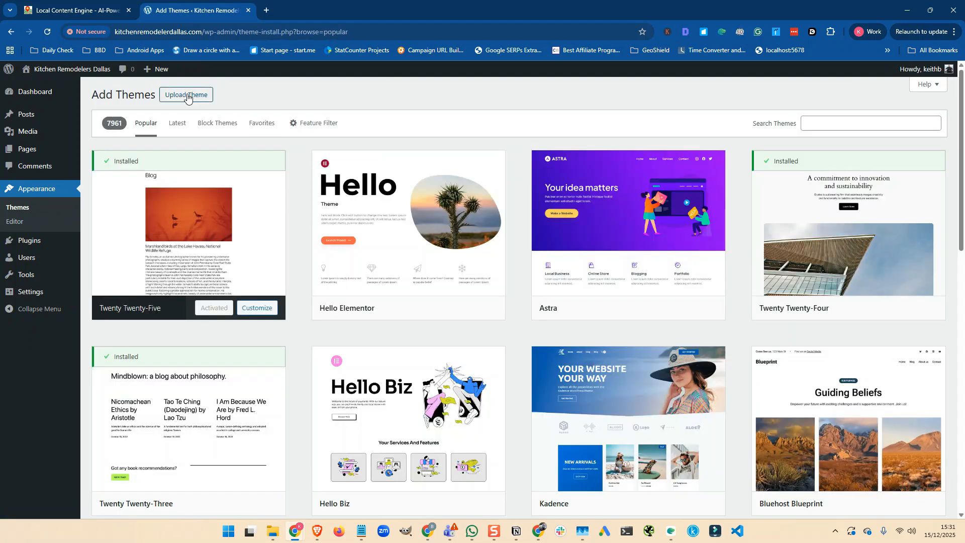
pyautogui.click(189, 97)
pyautogui.click(458, 189)
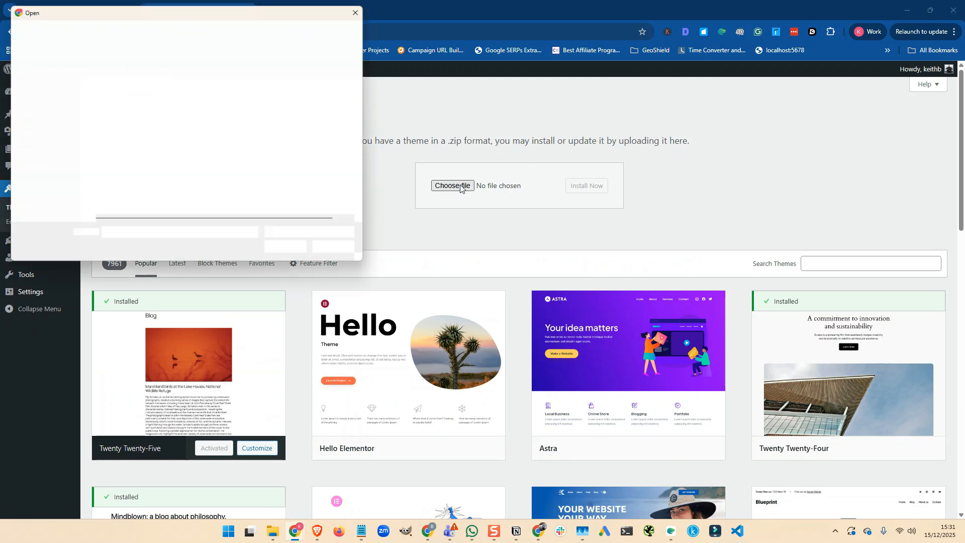
pyautogui.click(145, 96)
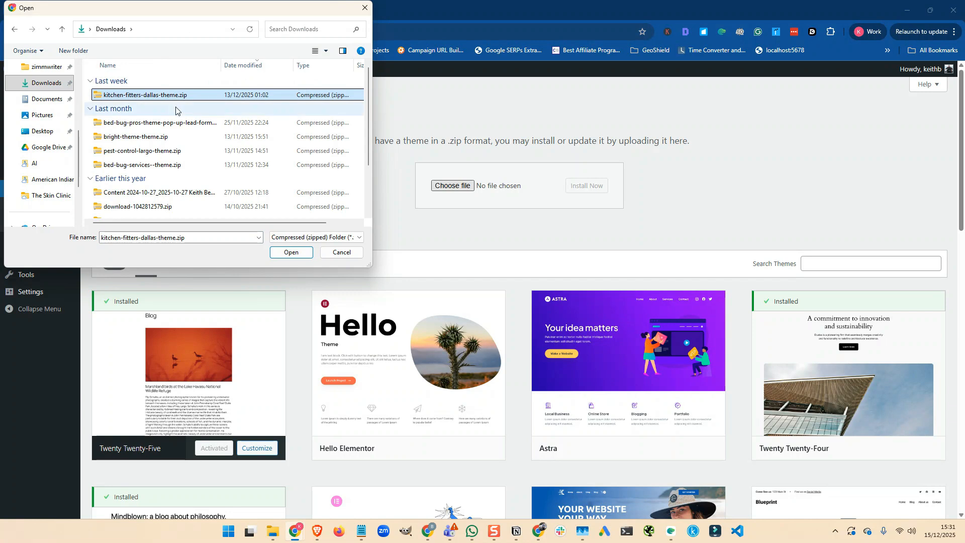
pyautogui.click(295, 254)
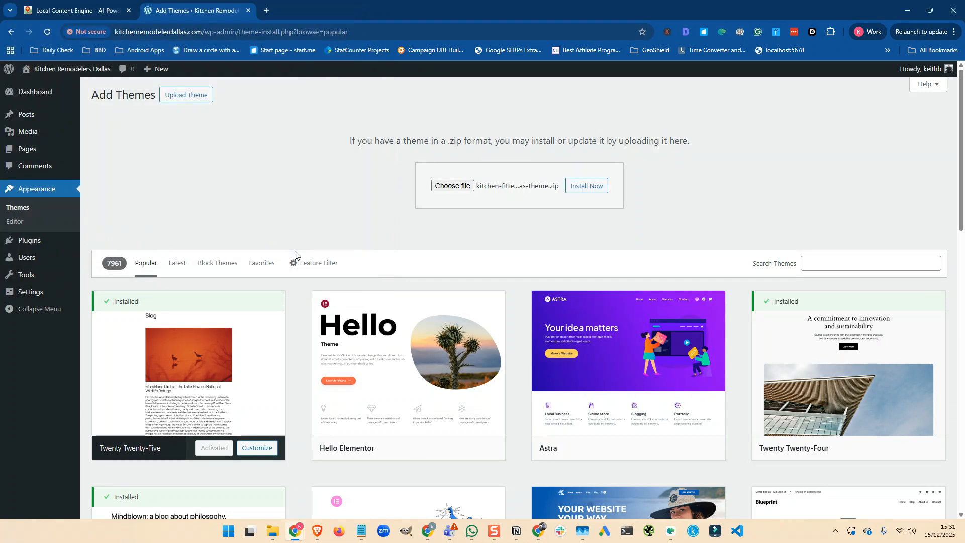
pyautogui.click(586, 185)
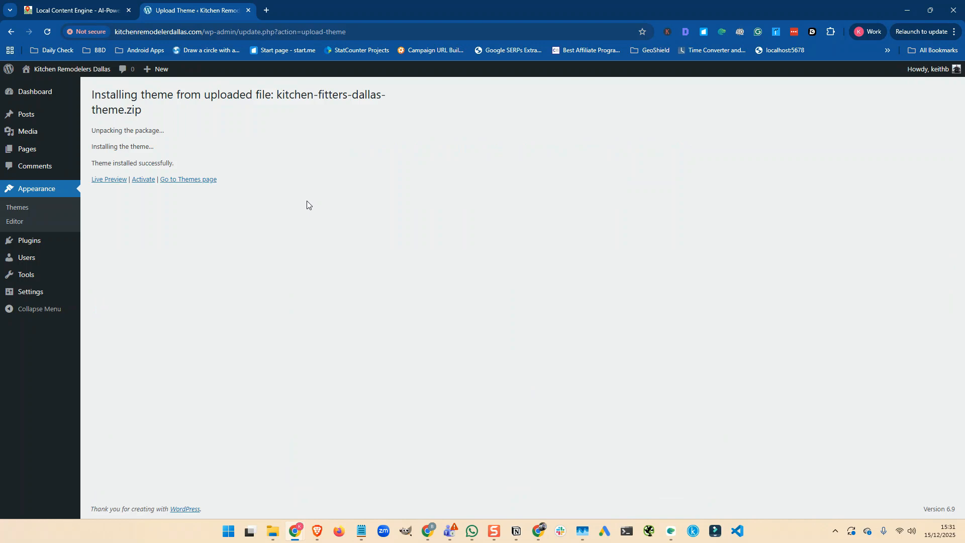
pyautogui.click(144, 180)
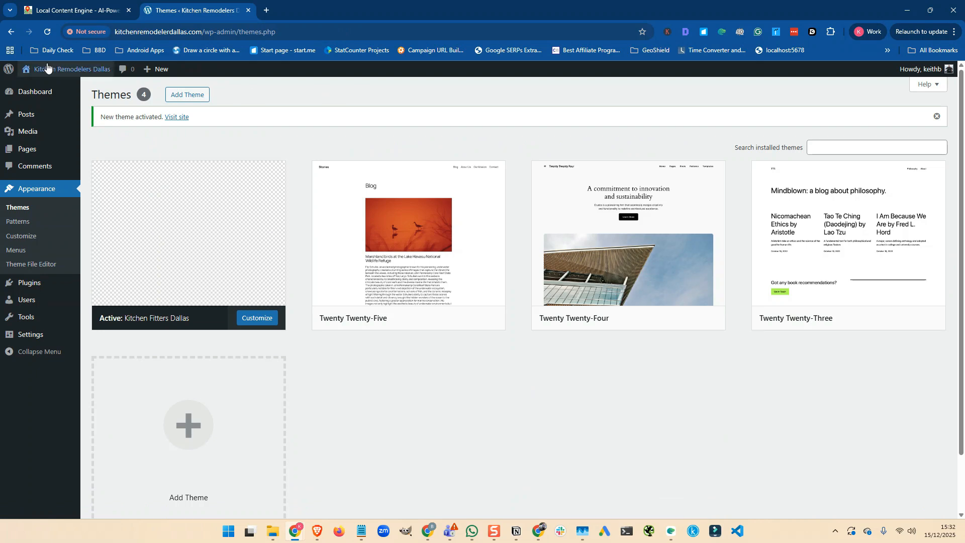
# - Open Visit Site in a new tab, close the free-quote popup, scroll the homepage, then return to Themes
pyautogui.moveTo(71, 69)
pyautogui.rightClick(33, 88)
pyautogui.click(58, 100)
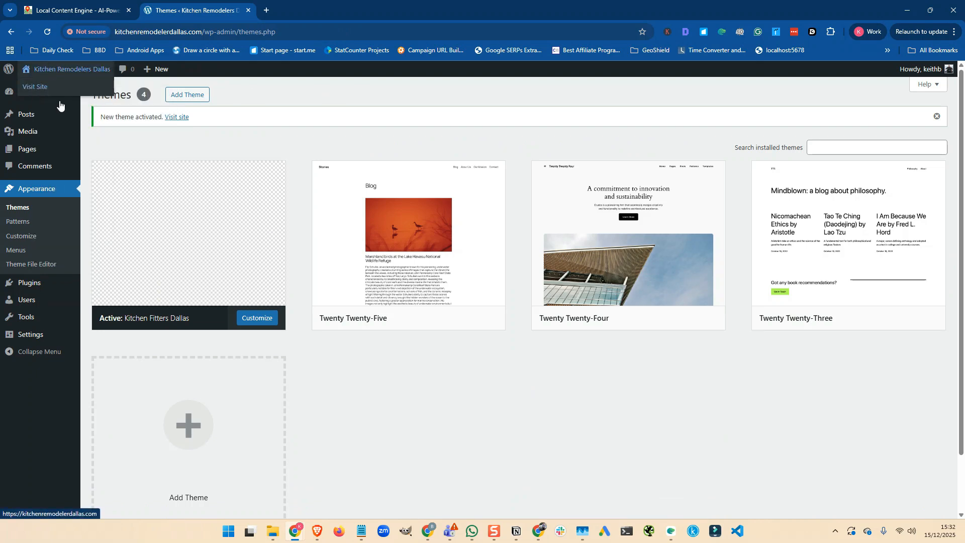
pyautogui.click(307, 10)
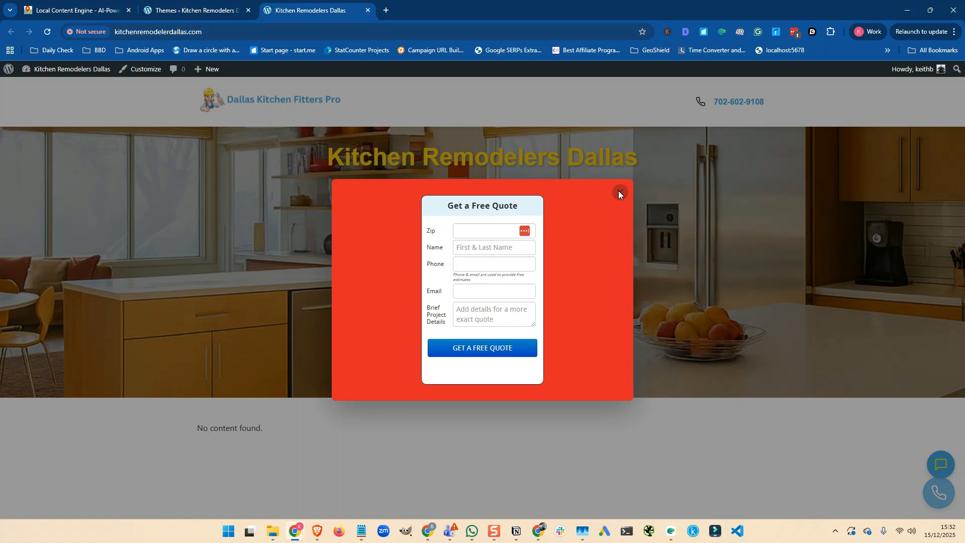
pyautogui.click(619, 193)
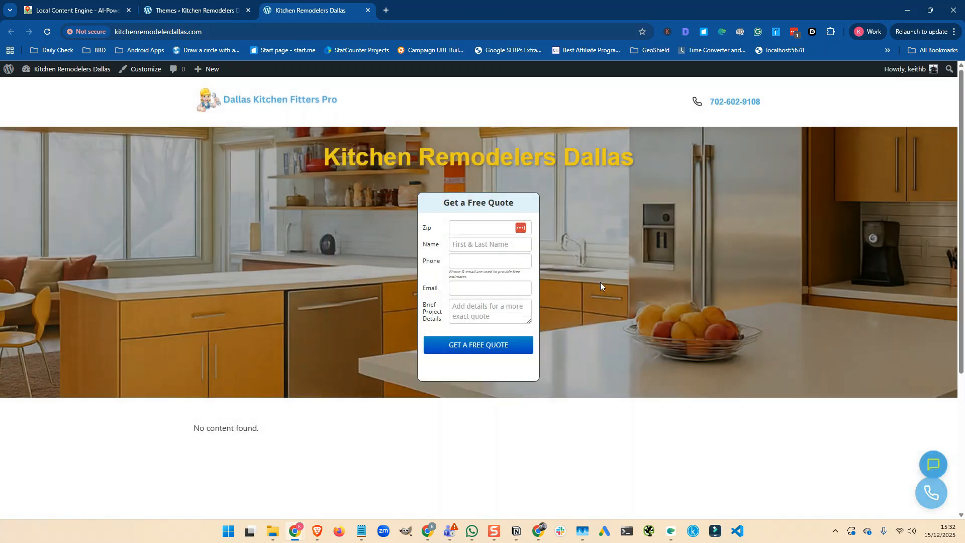
pyautogui.scroll(-4, 600, 286)
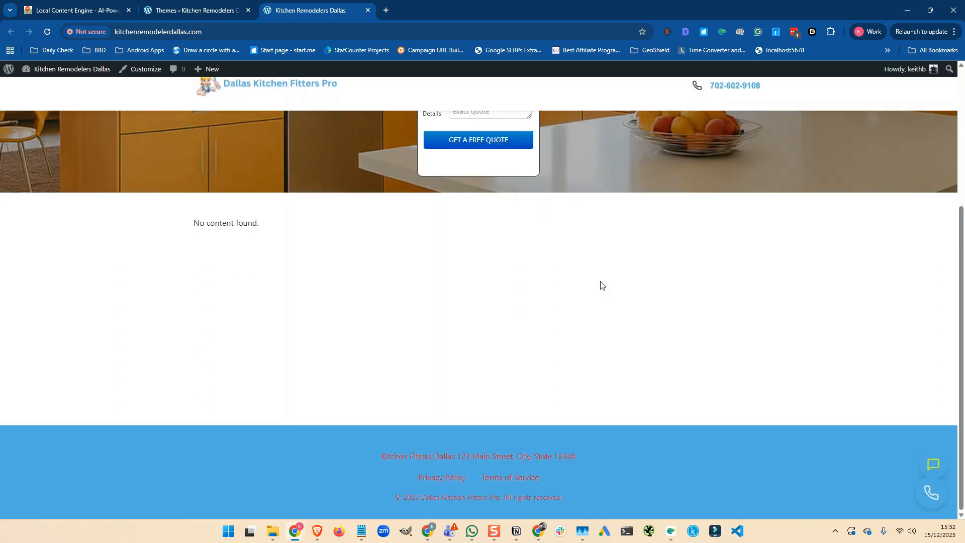
pyautogui.scroll(2, 602, 283)
pyautogui.scroll(-2, 600, 280)
pyautogui.scroll(4, 606, 443)
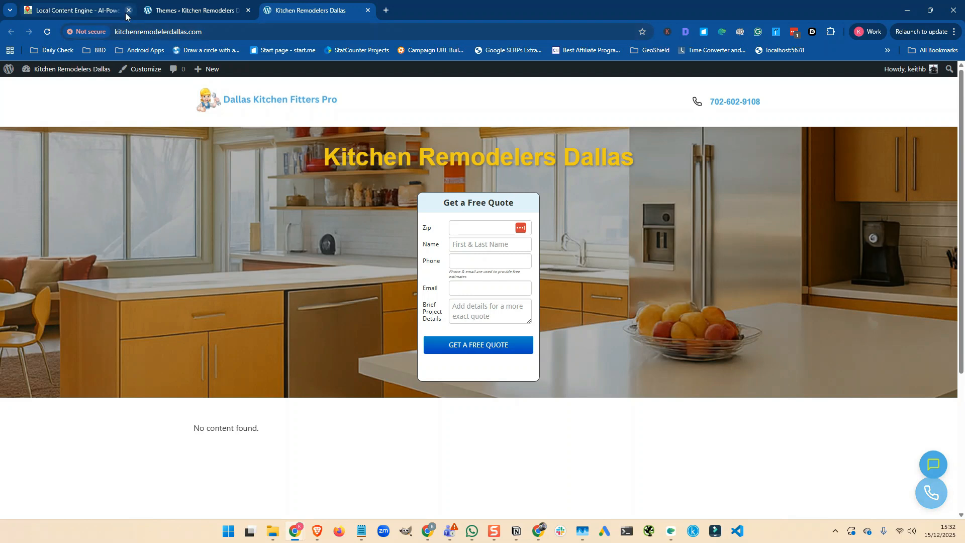
pyautogui.click(188, 11)
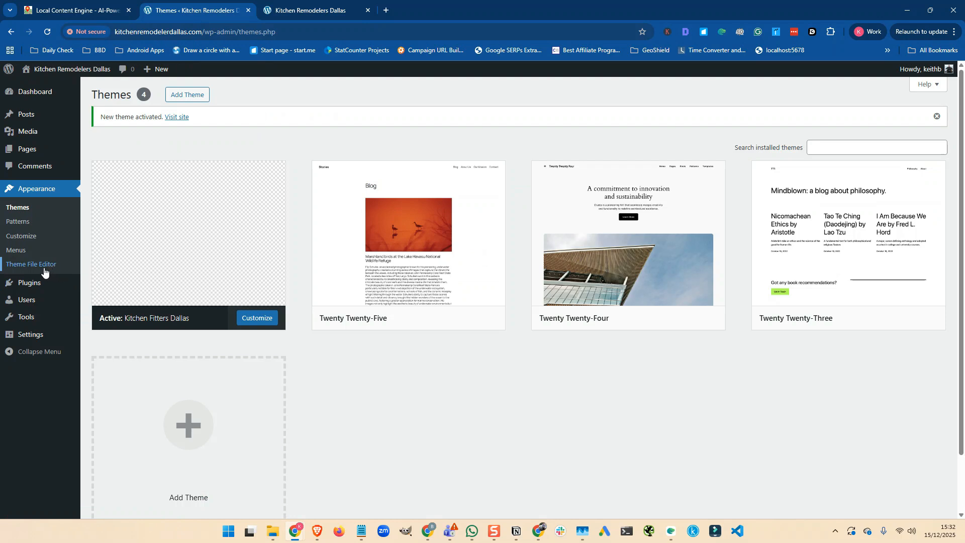
# - Edit the administrator from All Users, scroll to Application Passwords, then switch to Local Content Engine
pyautogui.moveTo(40, 341)
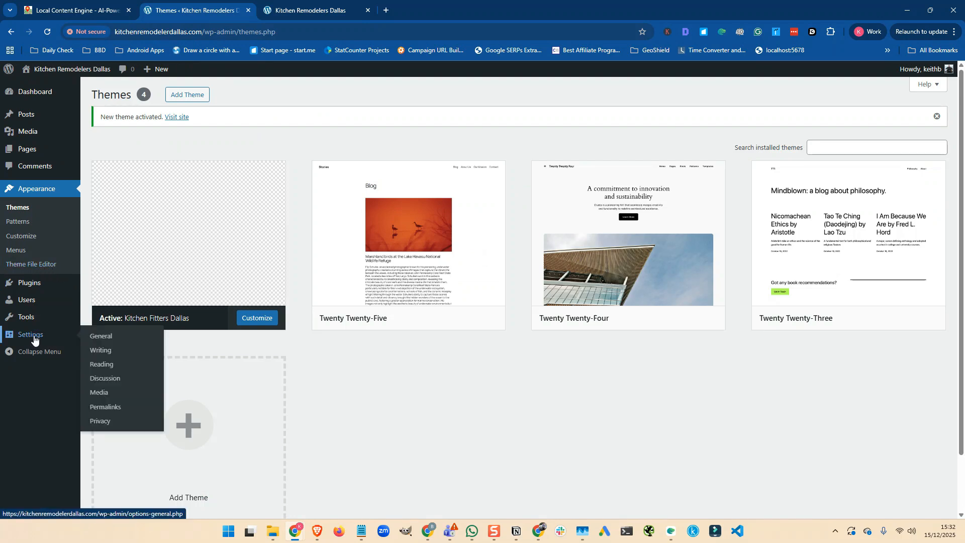
pyautogui.moveTo(28, 306)
pyautogui.click(96, 303)
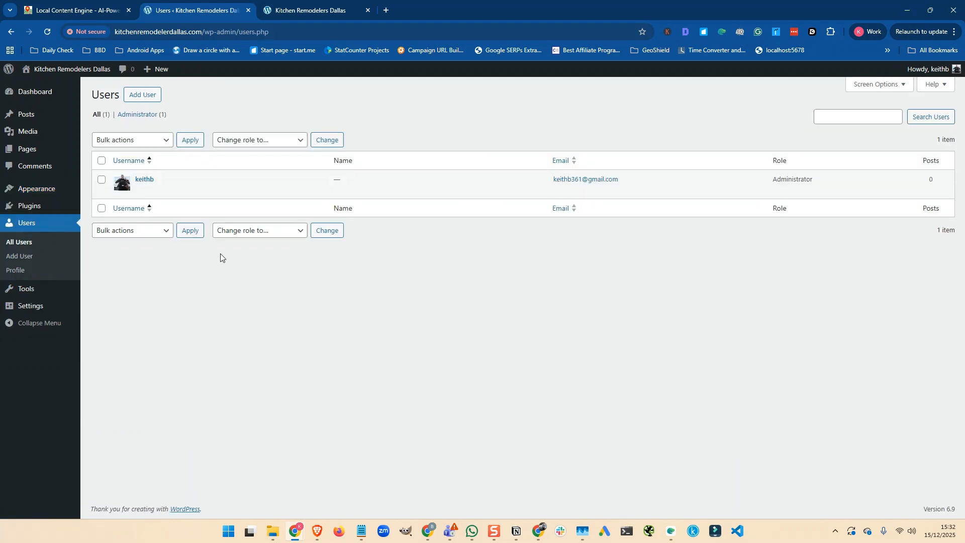
pyautogui.click(141, 190)
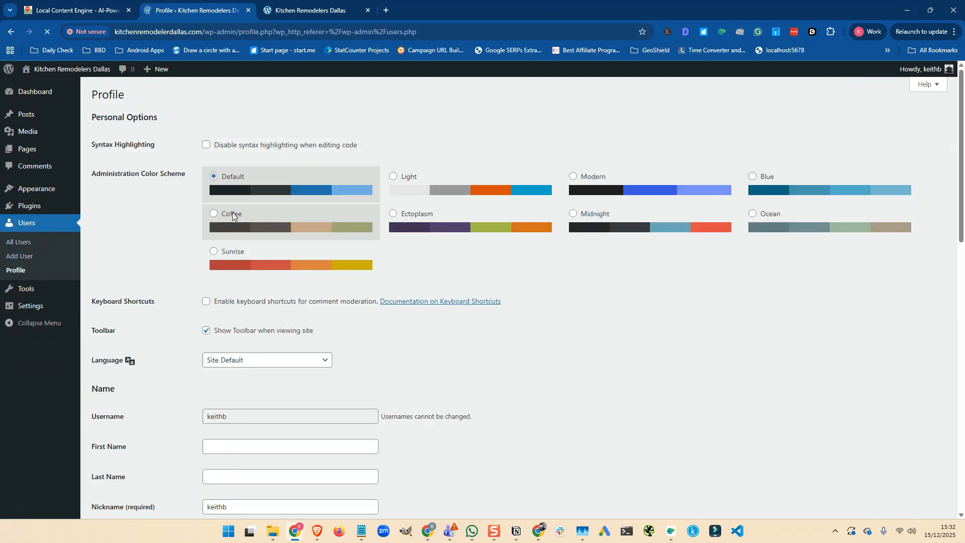
pyautogui.scroll(-6, 189, 242)
pyautogui.scroll(-8, 188, 238)
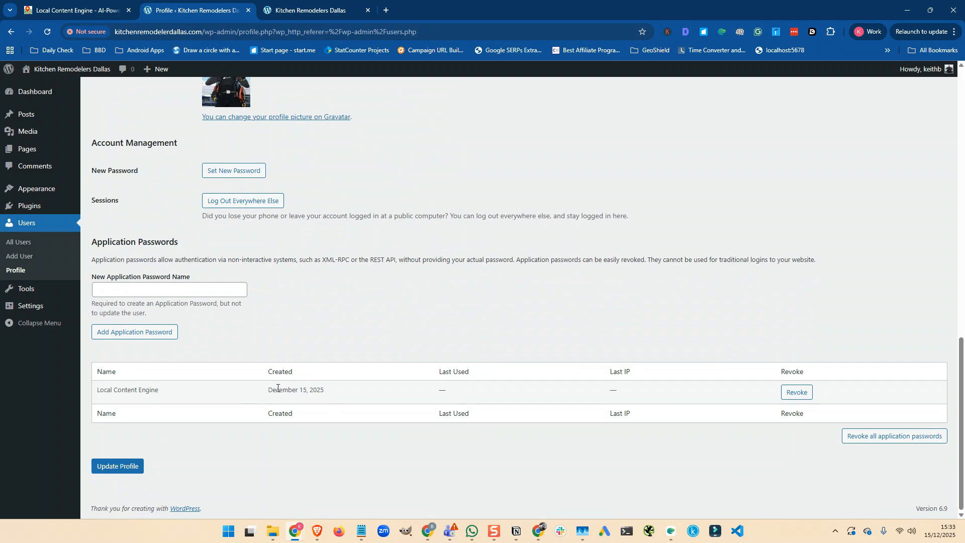
pyautogui.click(141, 288)
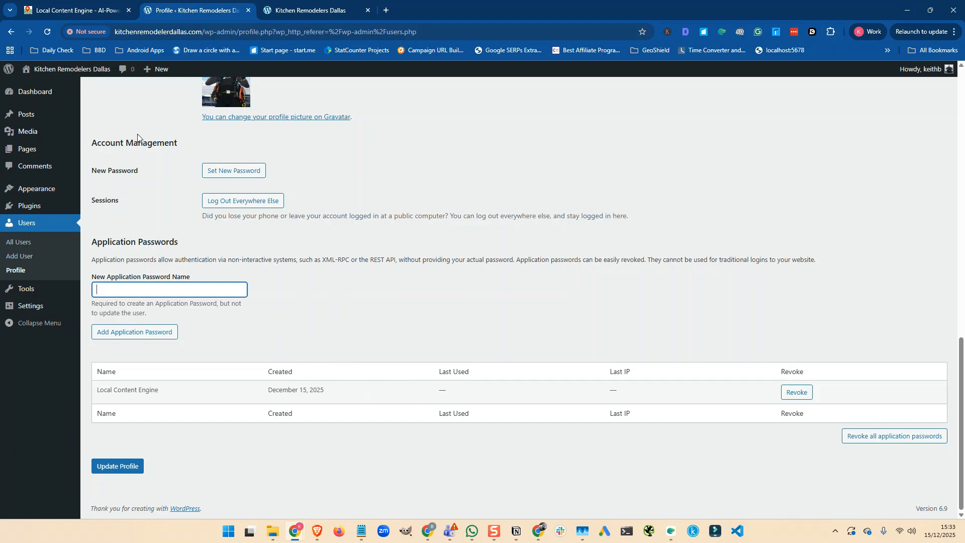
pyautogui.click(72, 11)
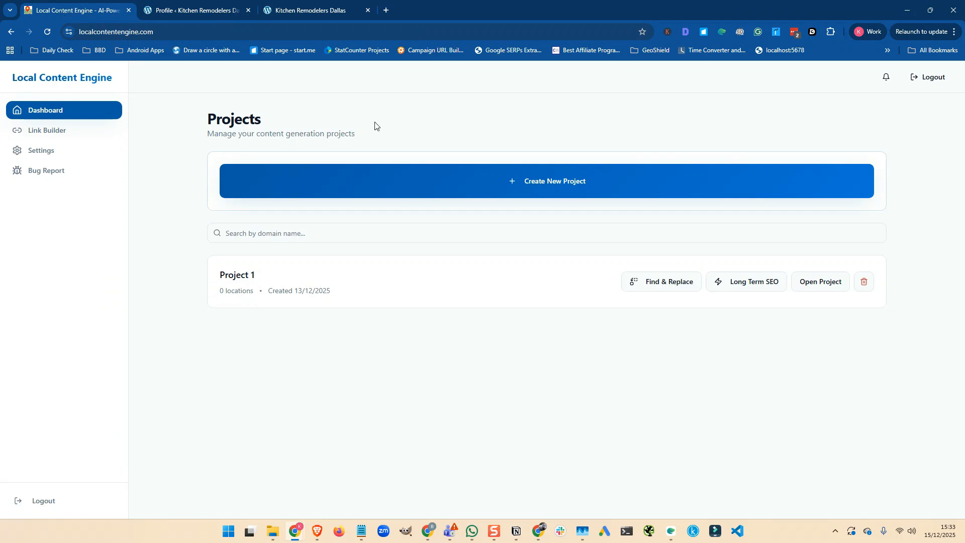
# - Start a new project and paste the site's base URL, copied from WordPress, into the site address
pyautogui.click(545, 182)
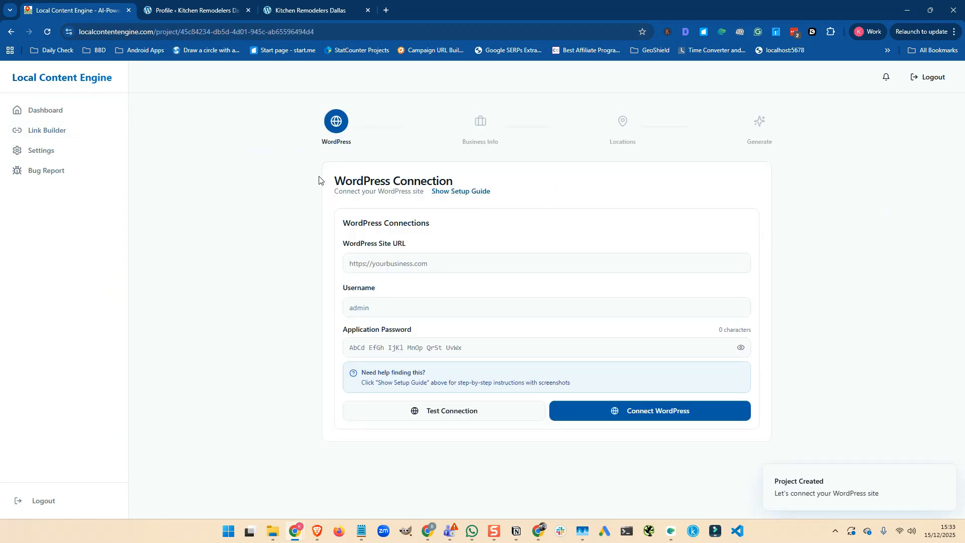
pyautogui.click(196, 14)
pyautogui.click(169, 31)
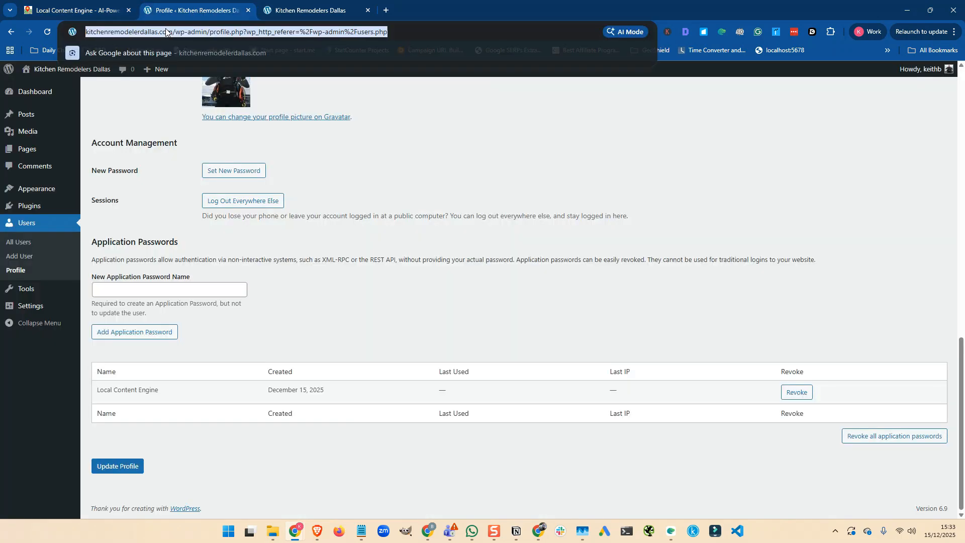
pyautogui.moveTo(195, 31); pyautogui.dragTo(84, 32)
pyautogui.hotkey('ctrl', 'c')
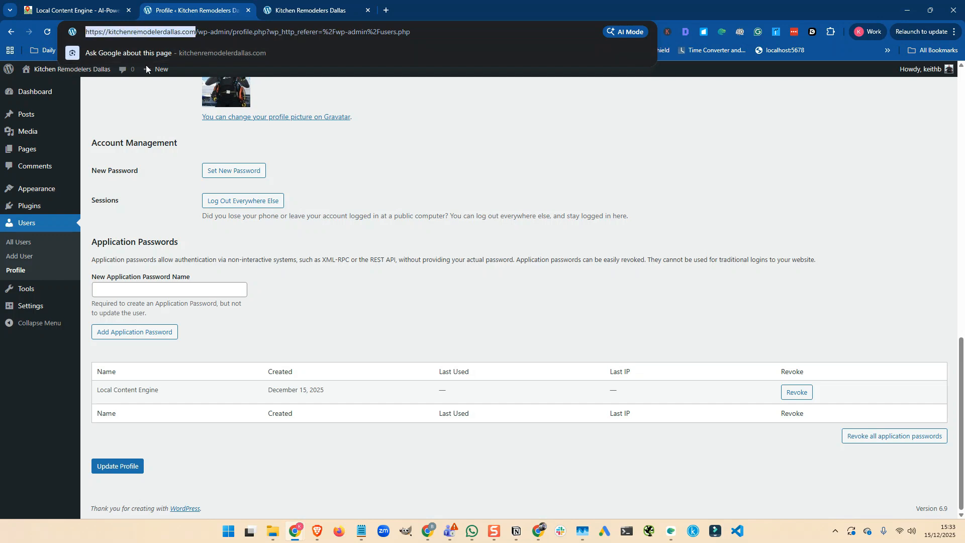
pyautogui.click(88, 11)
pyautogui.click(442, 262)
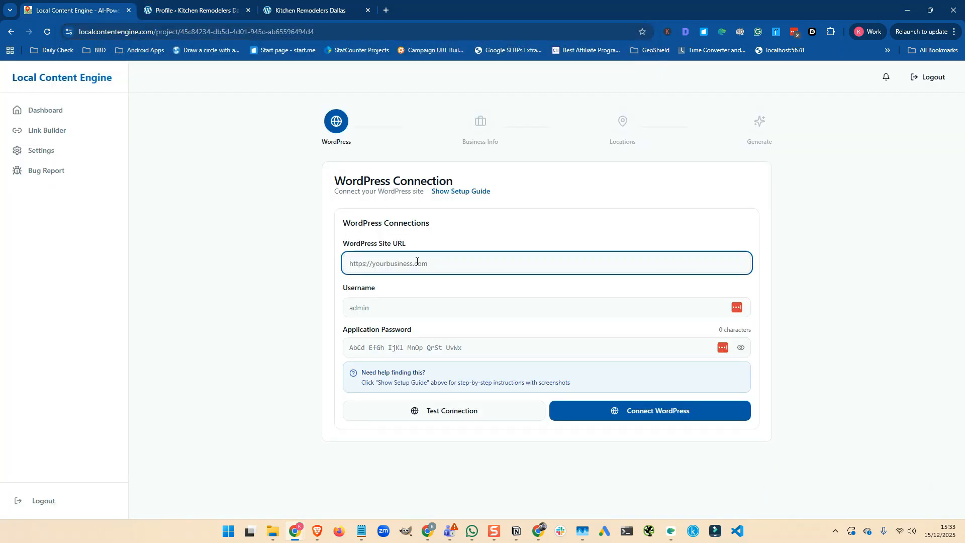
pyautogui.hotkey('ctrl', 'v')
# - Enter the WordPress username and application password, test the connection, and connect WordPress
pyautogui.click(376, 307)
pyautogui.write('keithb')
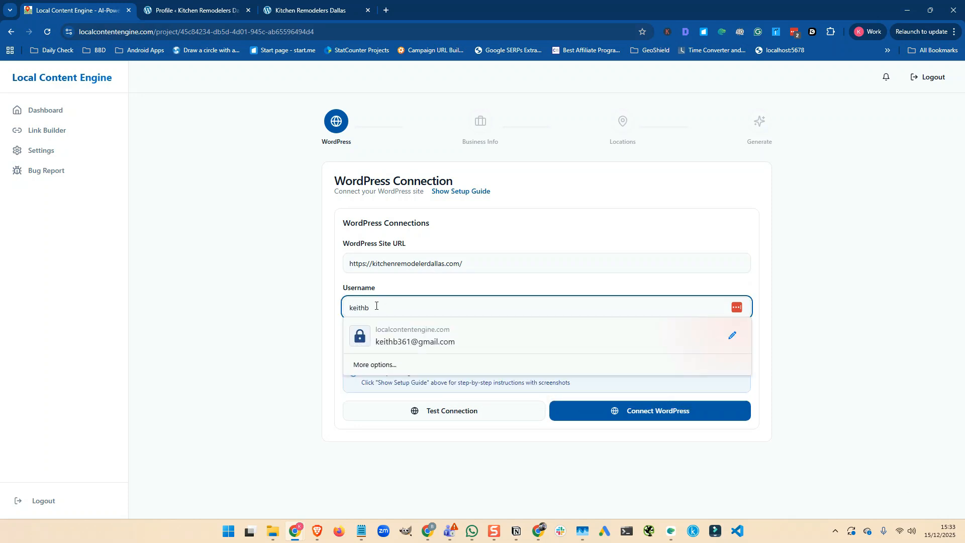
pyautogui.click(299, 312)
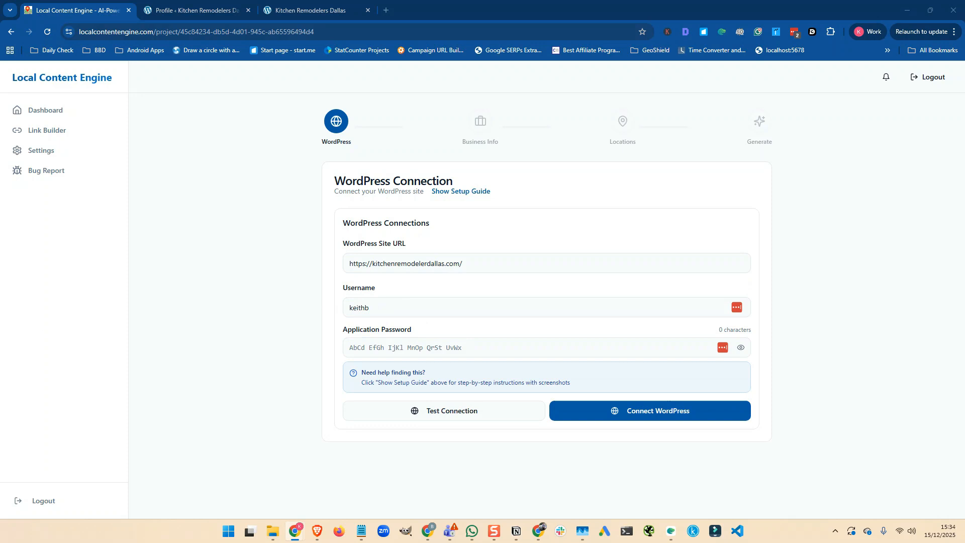
pyautogui.click(378, 342)
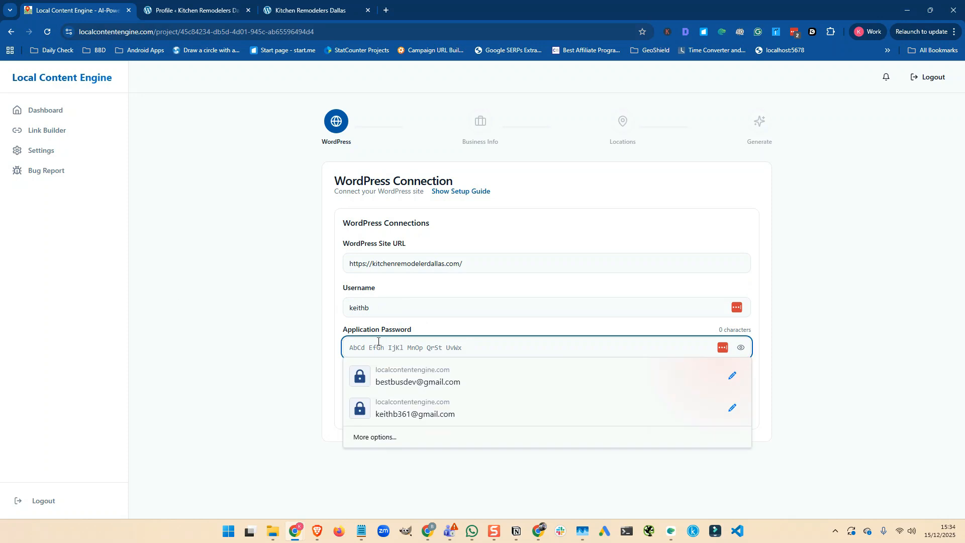
pyautogui.hotkey('ctrl', 'v')
pyautogui.click(296, 341)
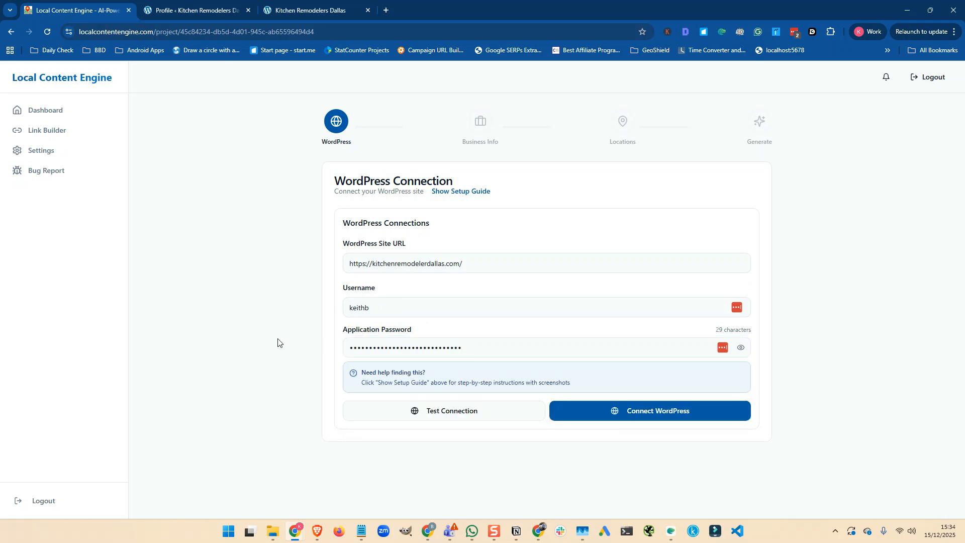
pyautogui.click(451, 412)
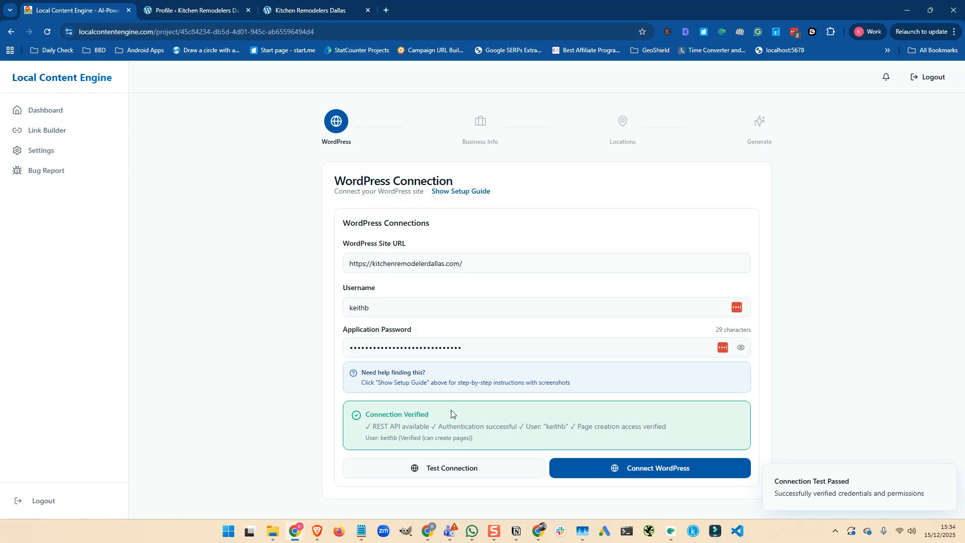
pyautogui.click(656, 473)
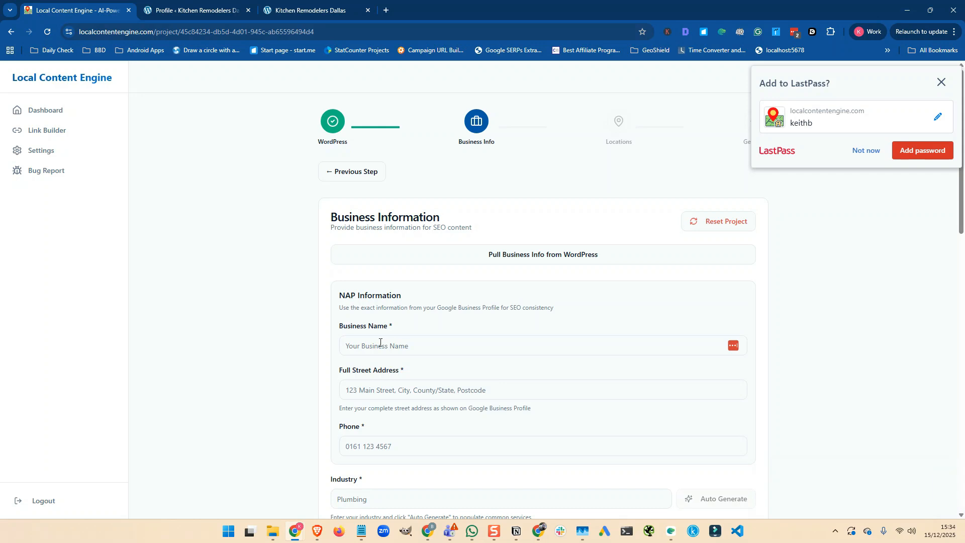
# - Focus Business Name, then view the live homepage showing no content found and return to the profile
pyautogui.scroll(-1, 380, 342)
pyautogui.scroll(-1, 380, 343)
pyautogui.click(354, 295)
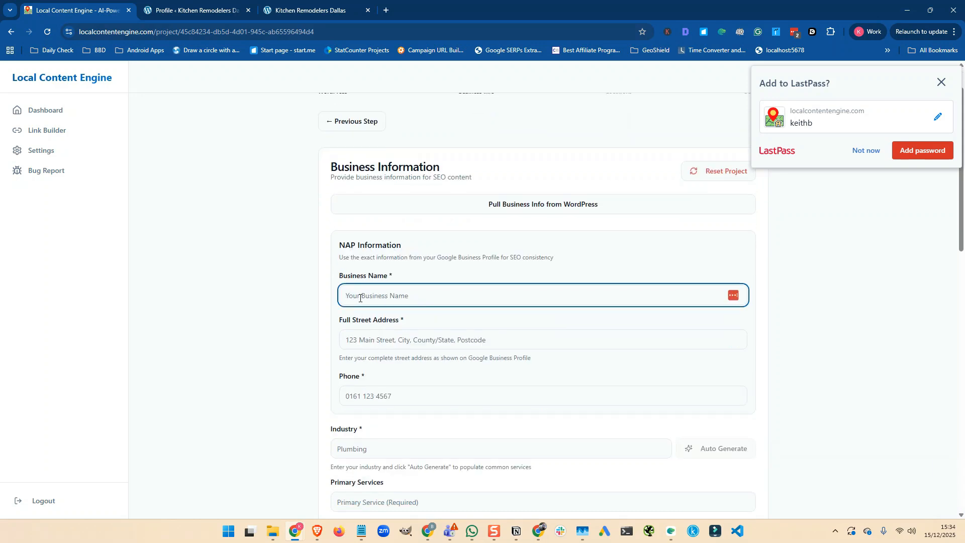
pyautogui.click(199, 10)
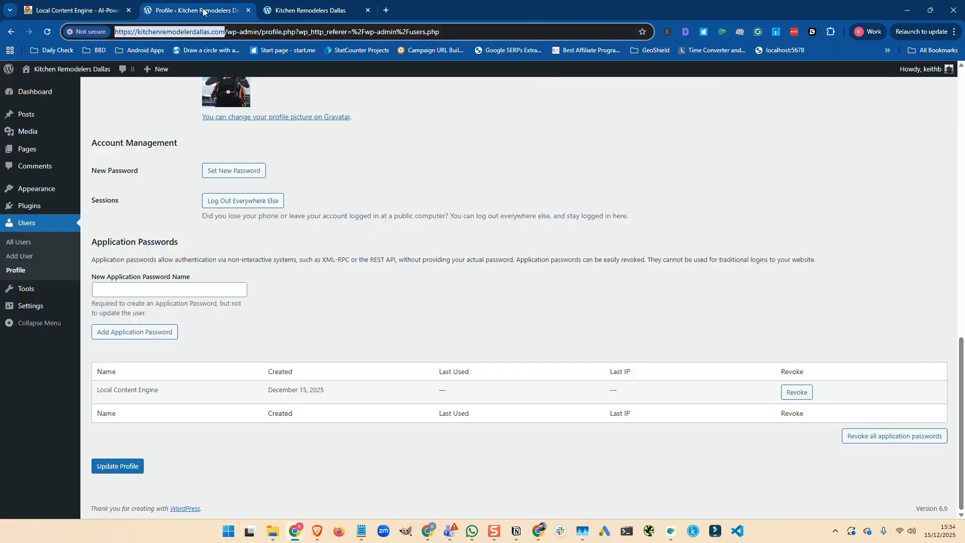
pyautogui.moveTo(72, 73)
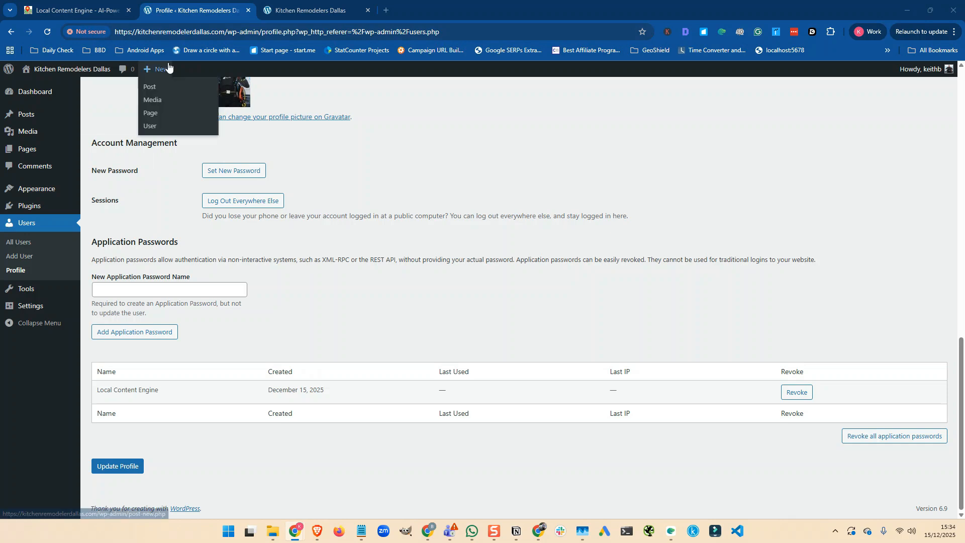
pyautogui.click(304, 10)
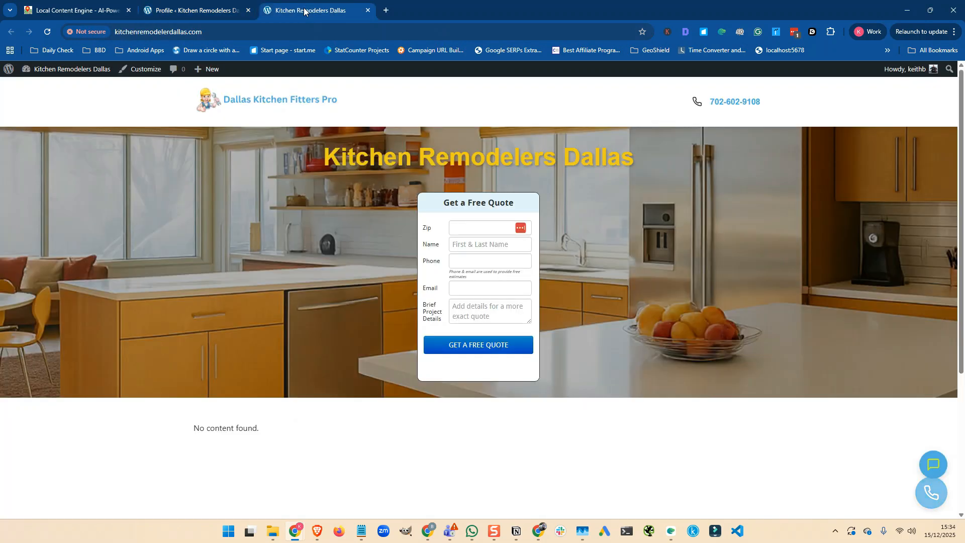
pyautogui.click(166, 10)
# - Enter business name 'Dallas Kitchen Fitters Pro', plus the street address and phone number
pyautogui.click(78, 11)
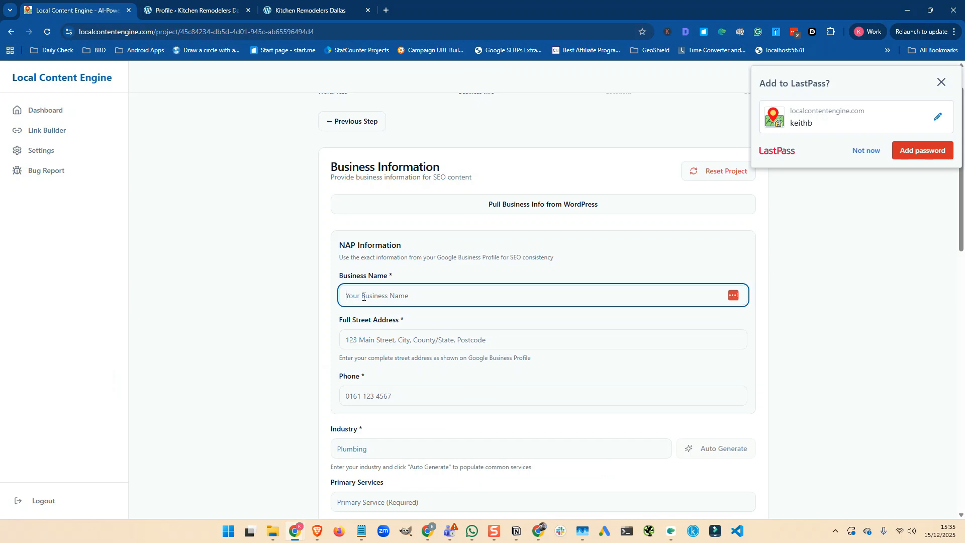
pyautogui.write('Dallas Kitchen Fitters ')
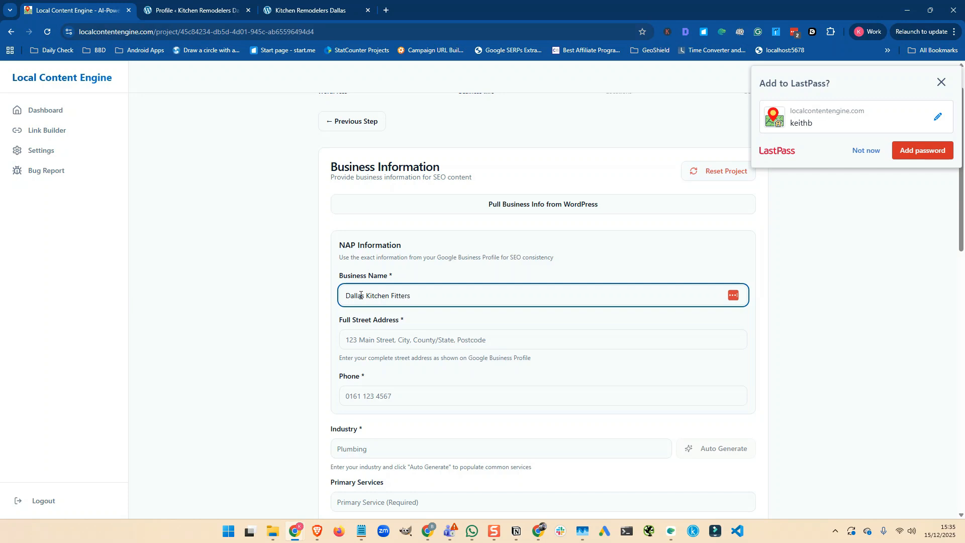
pyautogui.write('Pro')
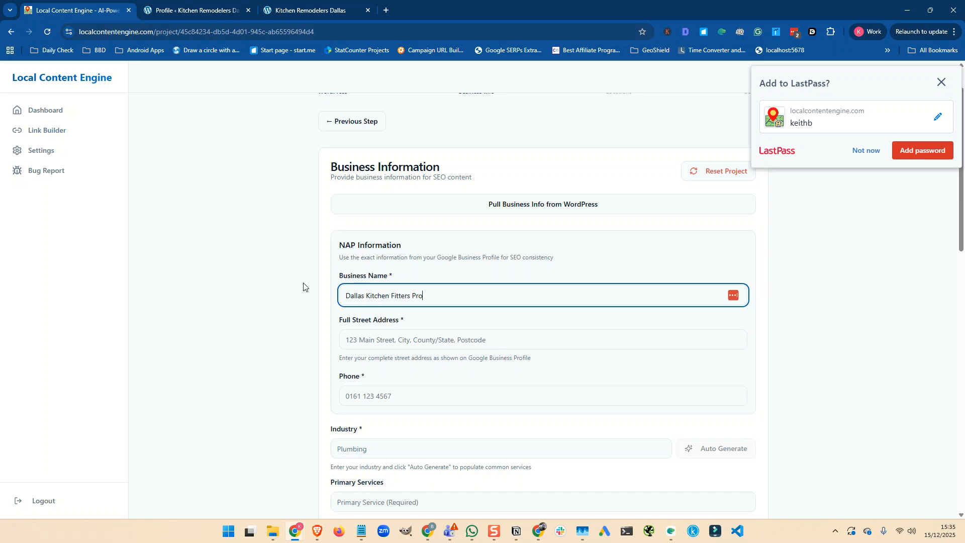
pyautogui.scroll(-1, 303, 286)
pyautogui.click(357, 288)
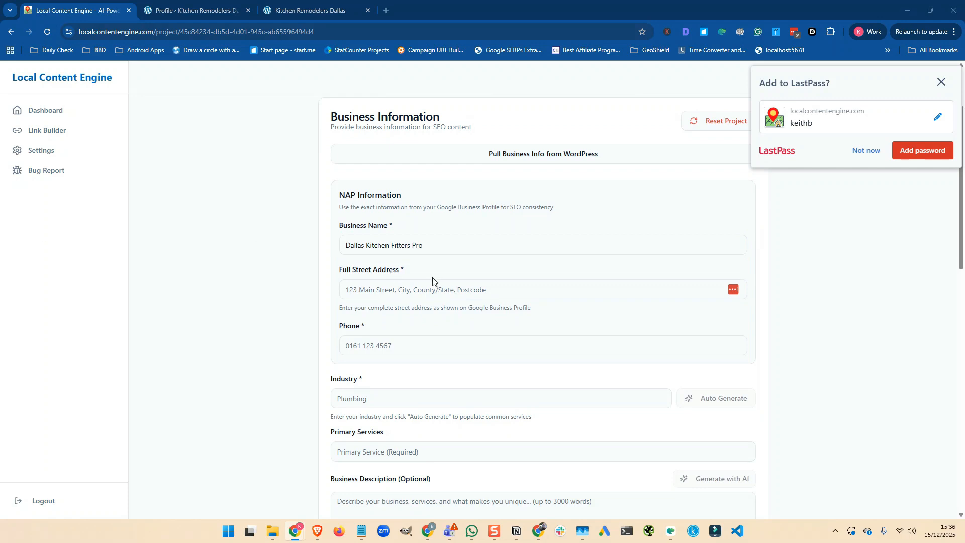
pyautogui.click(380, 281)
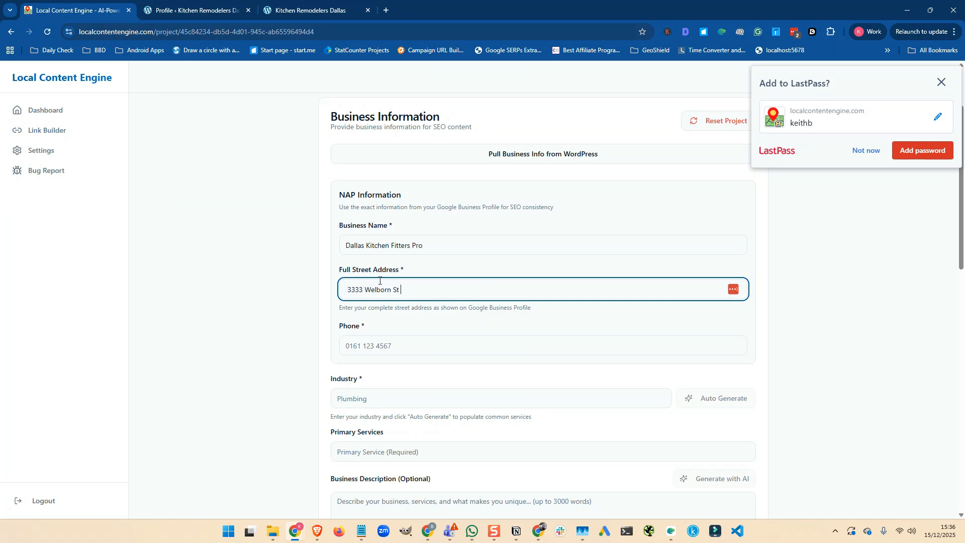
pyautogui.click(350, 345)
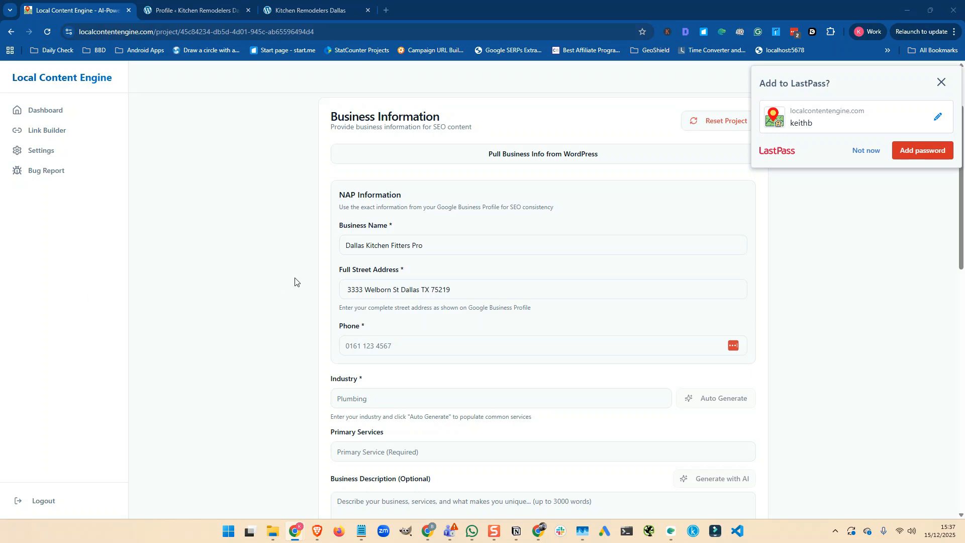
pyautogui.click(373, 341)
pyautogui.hotkey('ctrl', 'v')
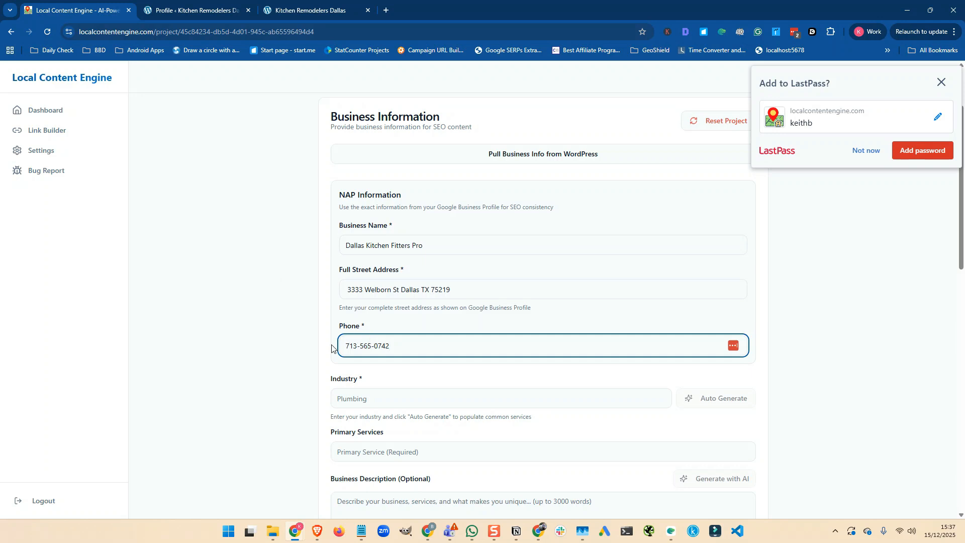
# - Set industry to Kitchen Fitter and auto-generate primary services, declining the password-save prompt
pyautogui.click(355, 399)
pyautogui.write('Kitchen ')
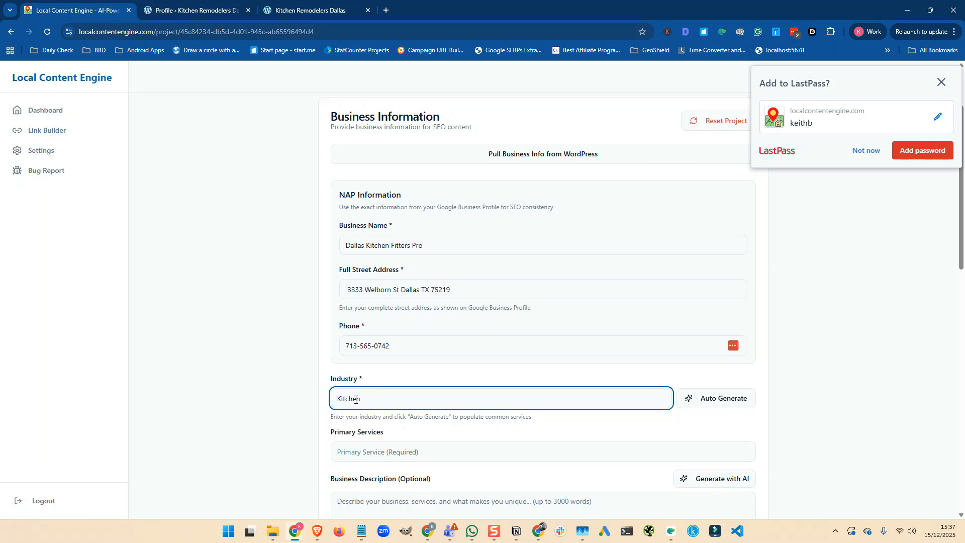
pyautogui.write('Fitter')
pyautogui.click(716, 402)
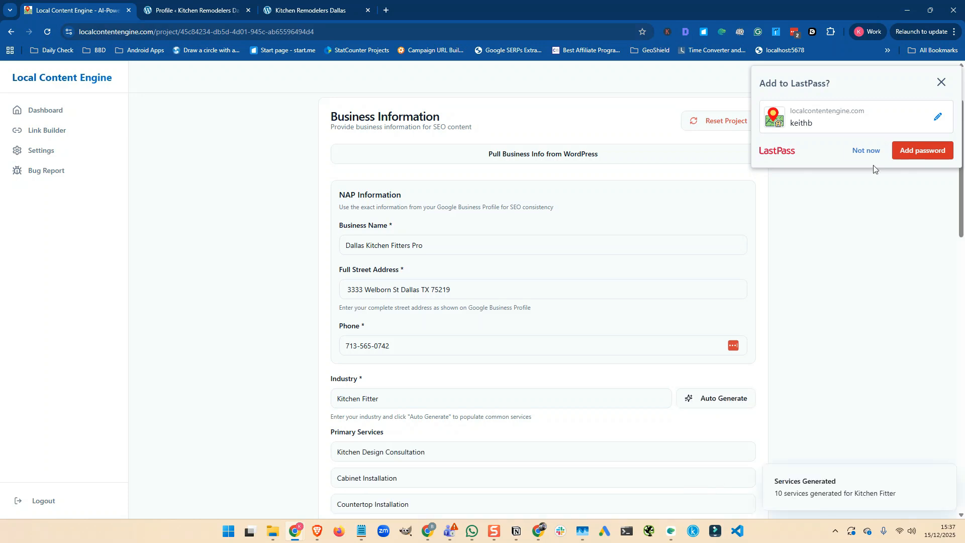
pyautogui.click(868, 150)
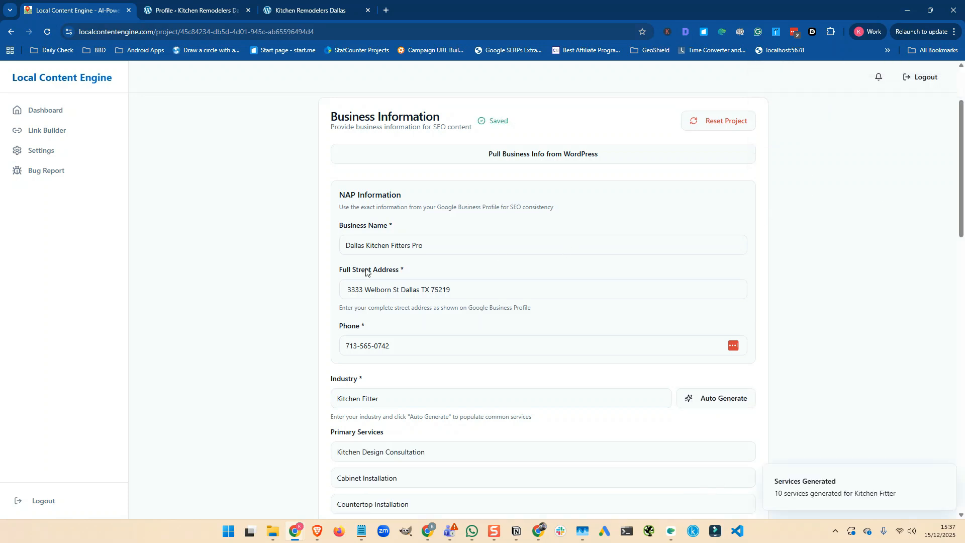
pyautogui.scroll(-3, 246, 277)
pyautogui.scroll(-1, 246, 277)
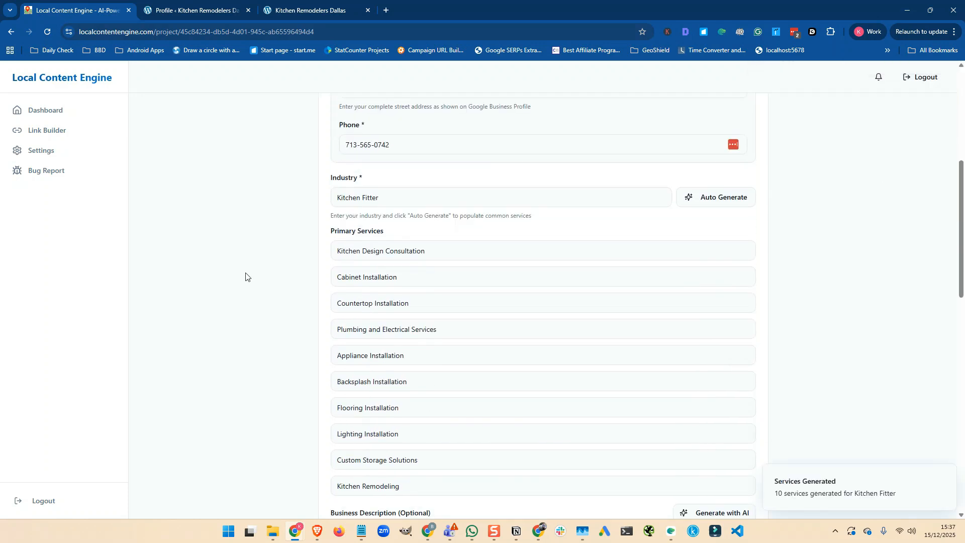
pyautogui.scroll(-1, 244, 259)
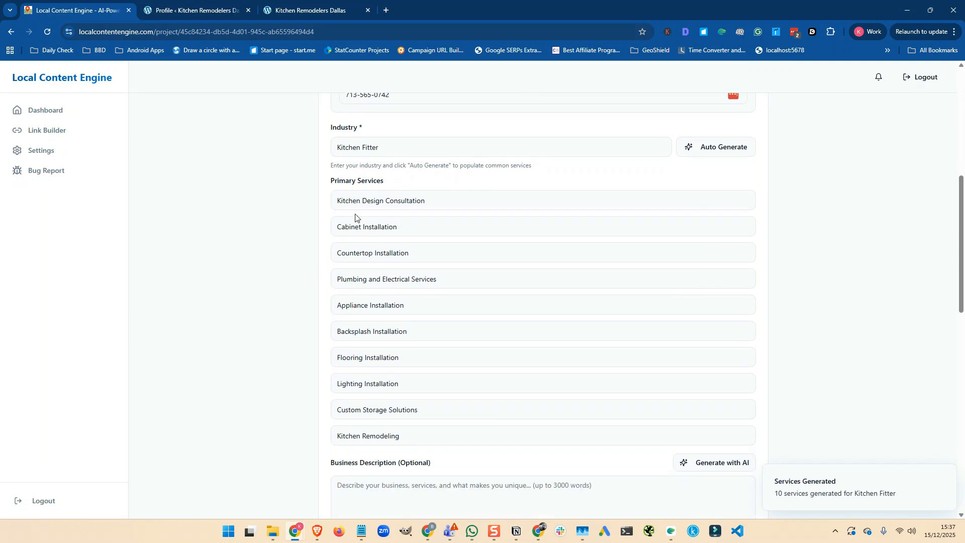
# - Delete the Plumbing and Electrical Services and Custom Storage Solutions services
pyautogui.tripleClick(444, 280)
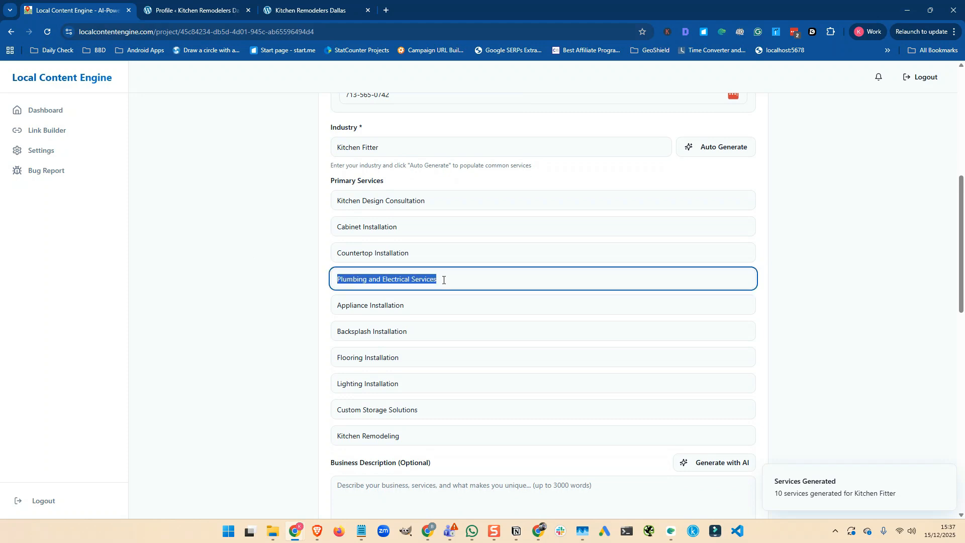
pyautogui.press('BackSpace')
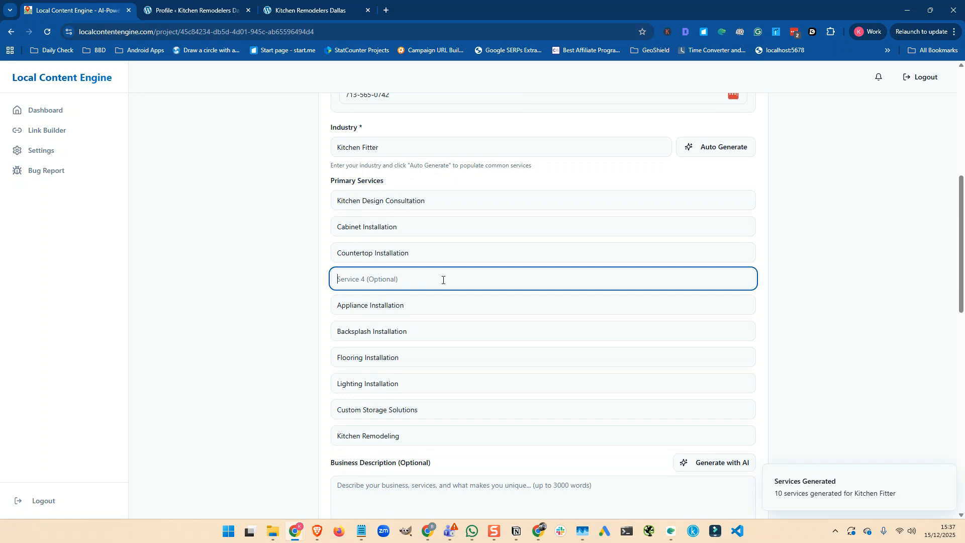
pyautogui.scroll(-1, 443, 279)
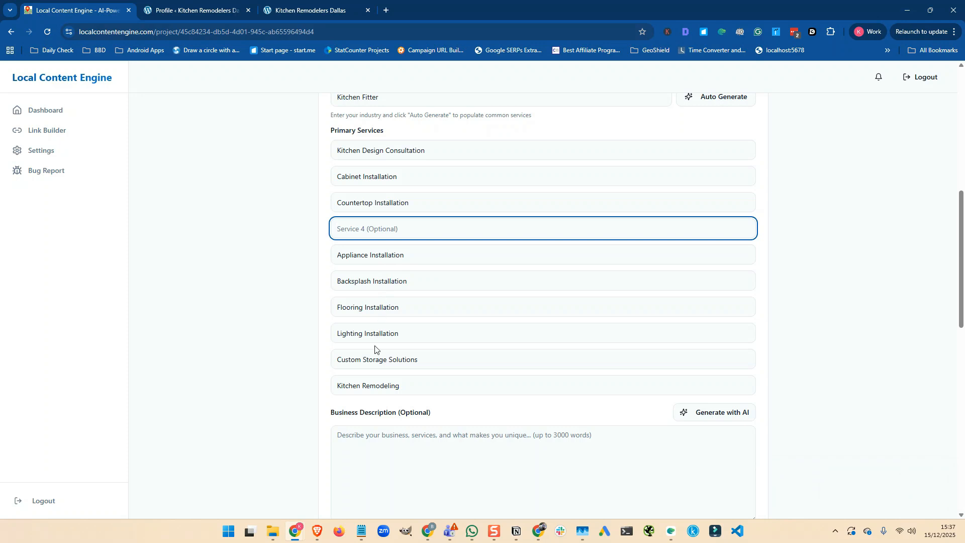
pyautogui.tripleClick(374, 361)
pyautogui.press('BackSpace')
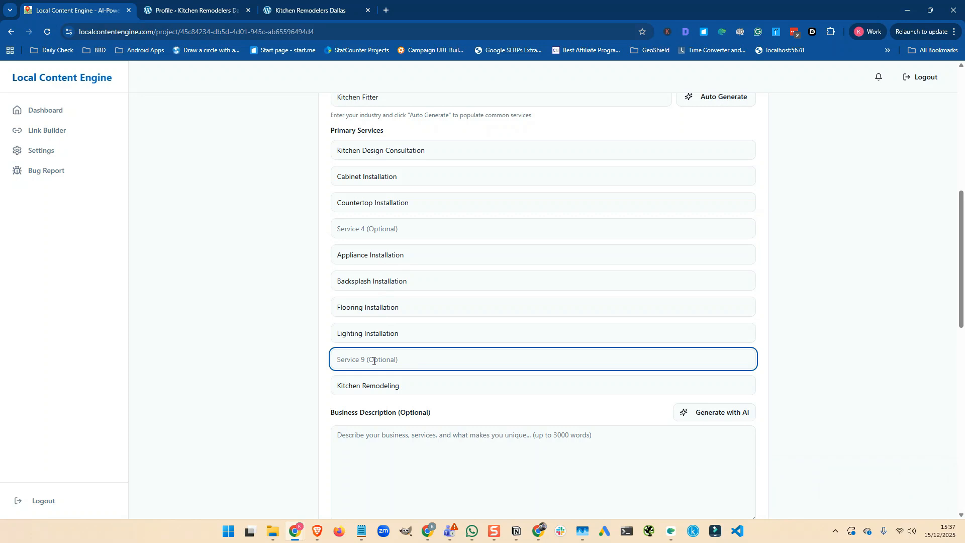
# - Replace Kitchen Design Consultation with Kitchen Remodeling and move Lighting Installation into slot 4
pyautogui.tripleClick(363, 386)
pyautogui.hotkey('ctrl', 'c')
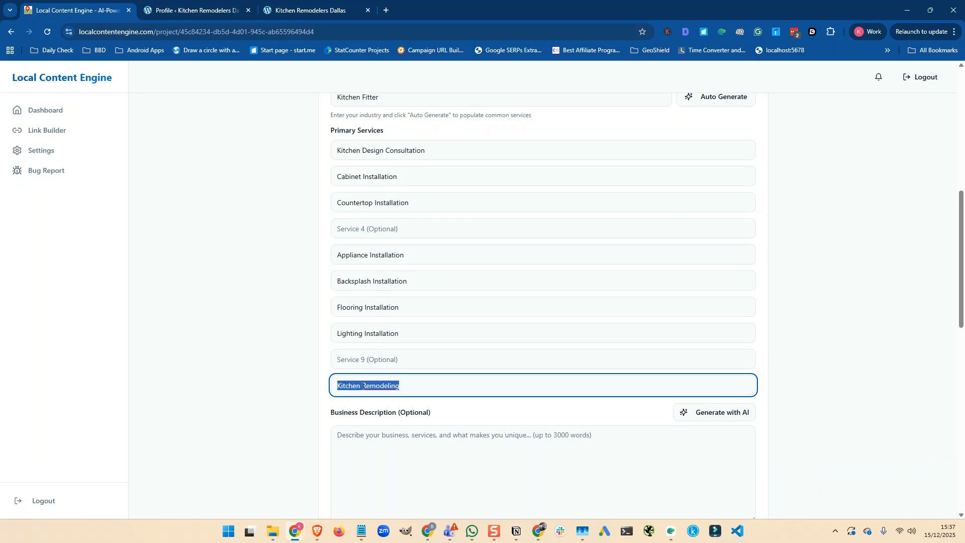
pyautogui.press('BackSpace')
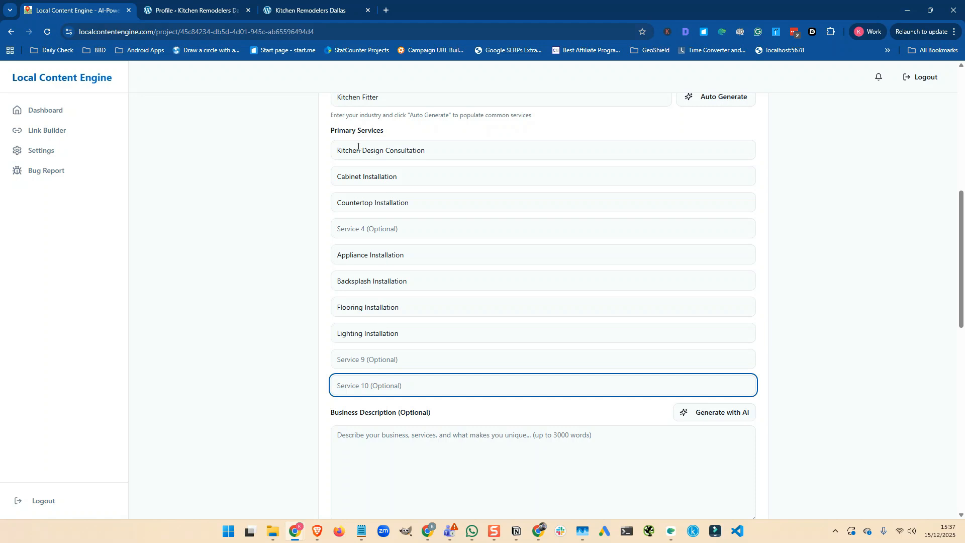
pyautogui.tripleClick(358, 147)
pyautogui.hotkey('ctrl', 'v')
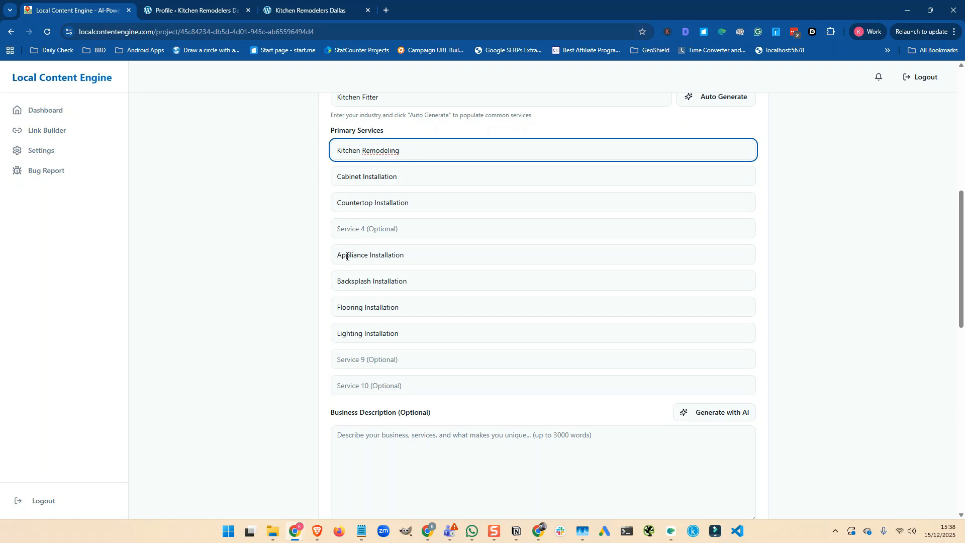
pyautogui.tripleClick(360, 336)
pyautogui.hotkey('ctrl', 'c')
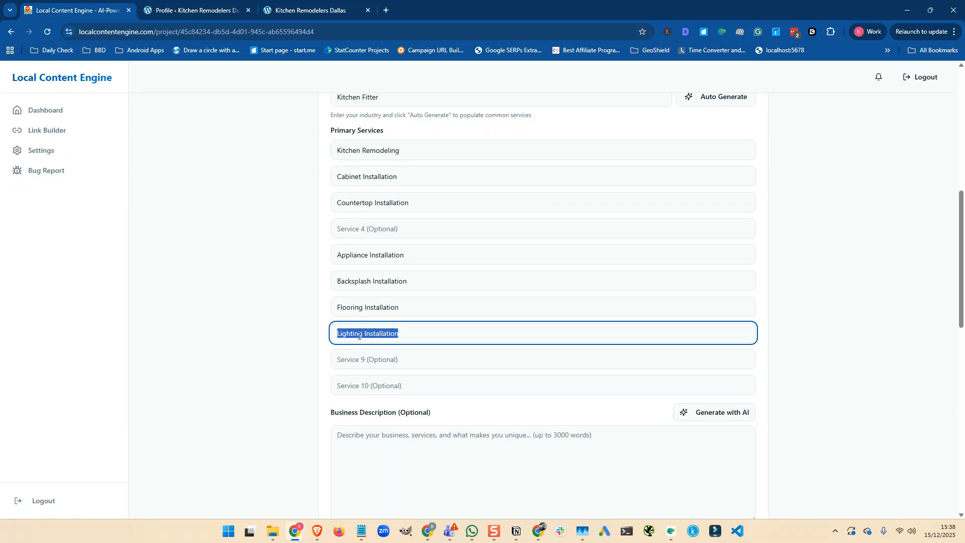
pyautogui.press('BackSpace')
pyautogui.click(346, 230)
pyautogui.hotkey('ctrl', 'v')
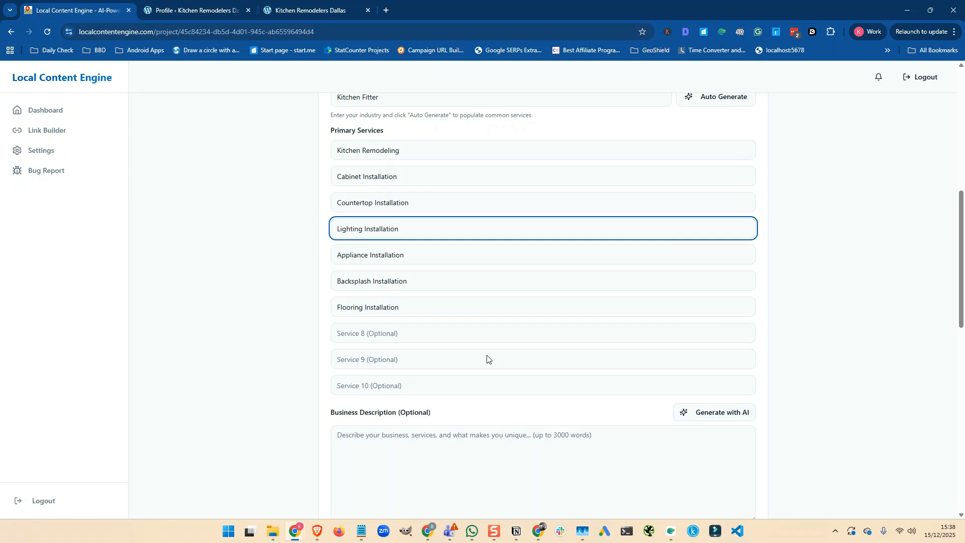
# - Generate the Business Description with AI and scroll through the resulting 183-word profile
pyautogui.click(717, 414)
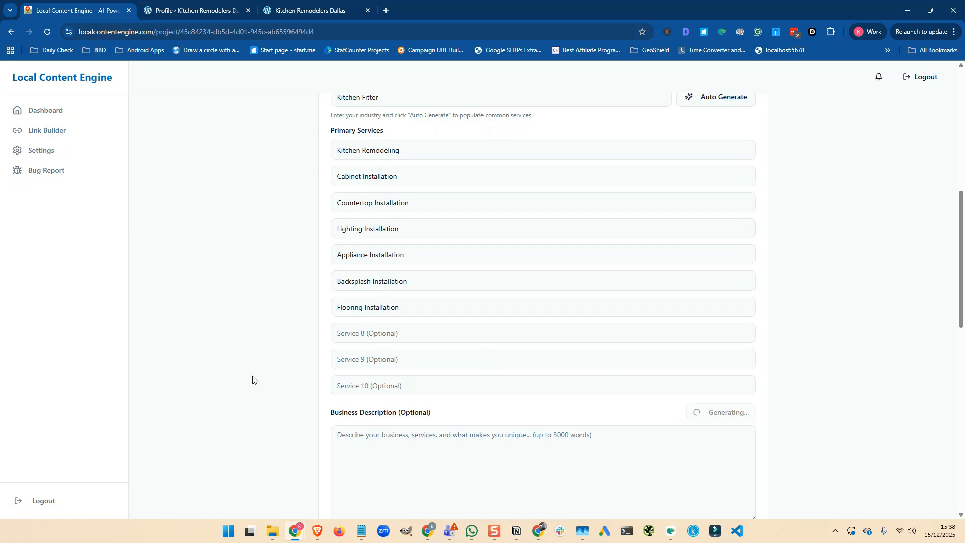
pyautogui.scroll(-2, 253, 380)
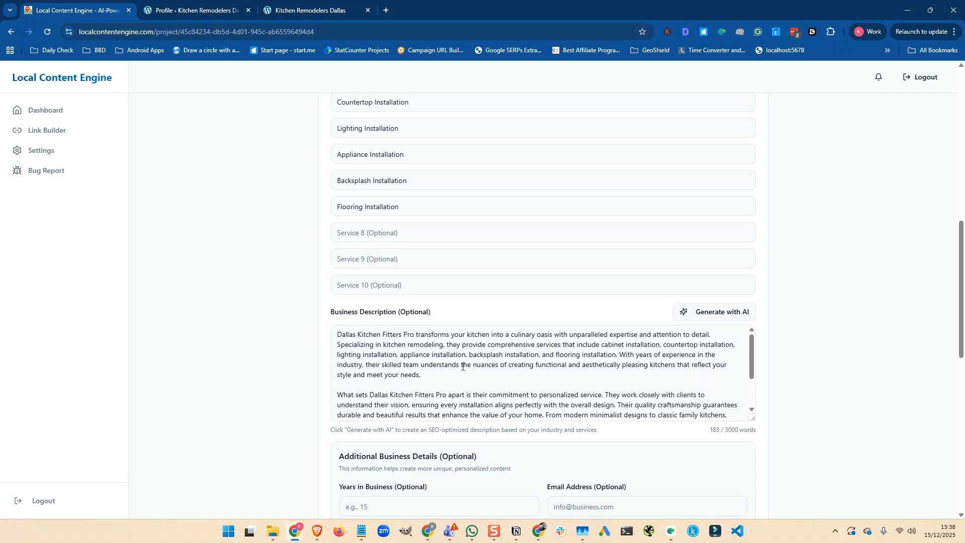
pyautogui.scroll(-1, 459, 368)
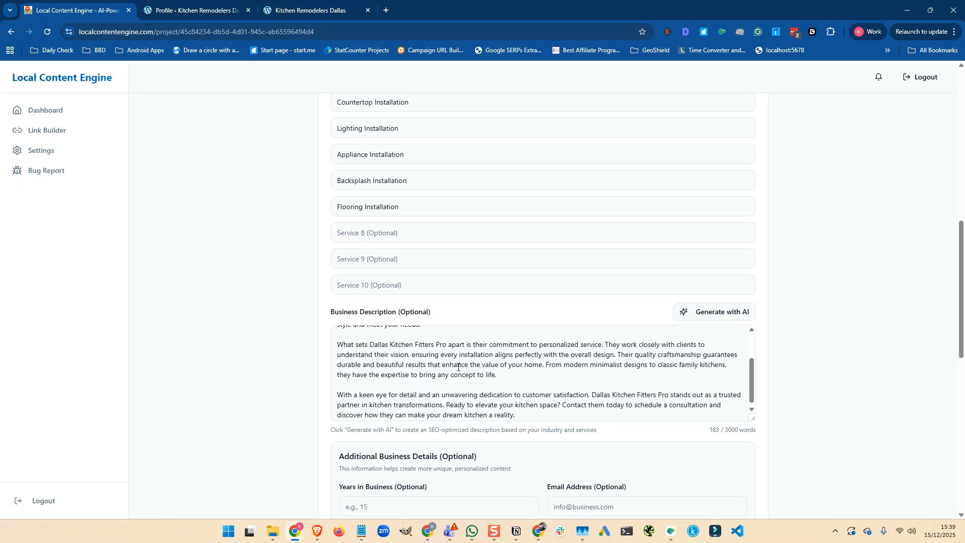
pyautogui.scroll(-3, 458, 367)
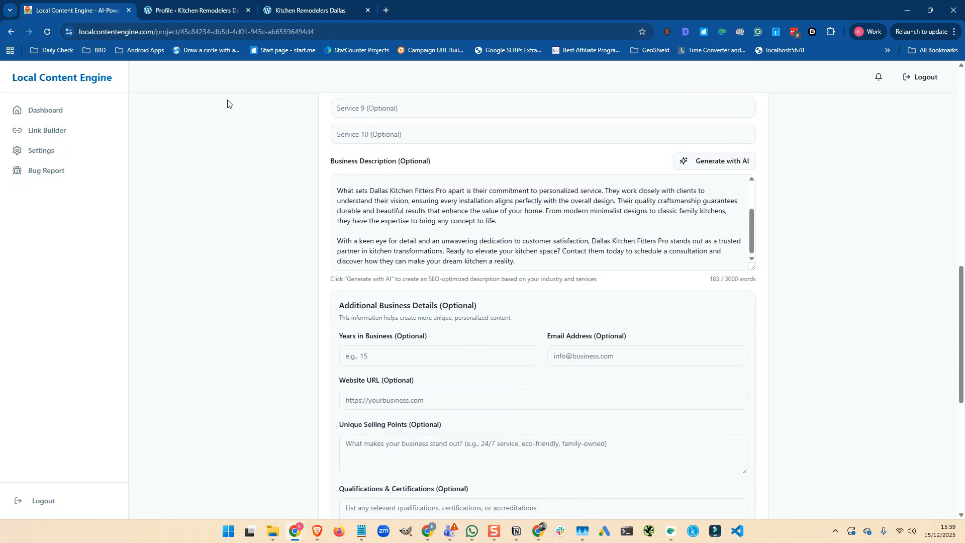
# - Copy the site domain from WordPress and fill in the business e-mail address with it
pyautogui.click(191, 11)
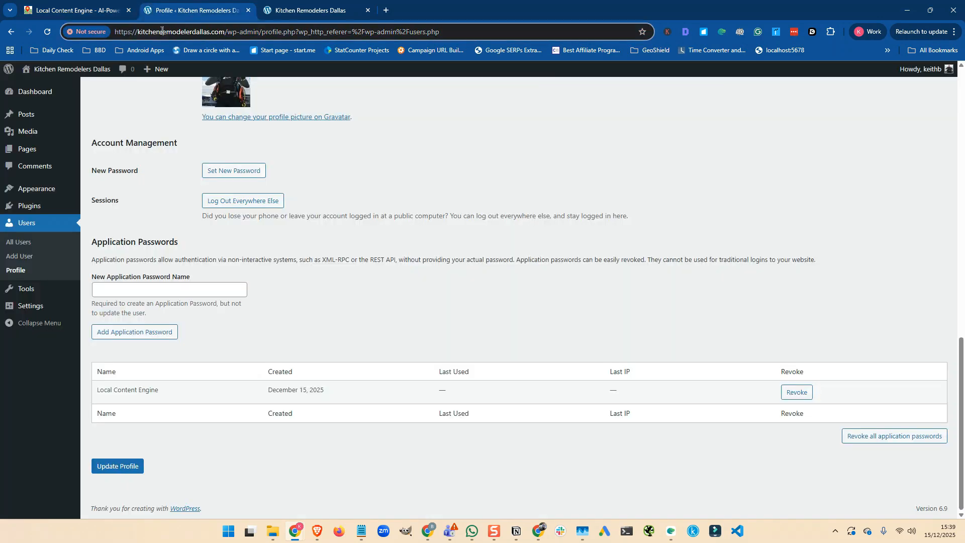
pyautogui.moveTo(138, 31); pyautogui.dragTo(224, 32)
pyautogui.hotkey('ctrl', 'c')
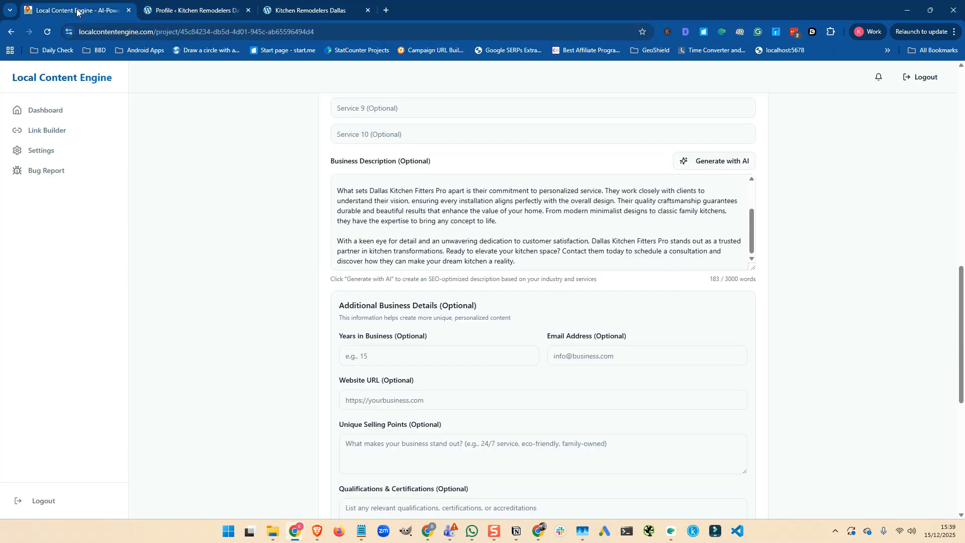
pyautogui.click(78, 11)
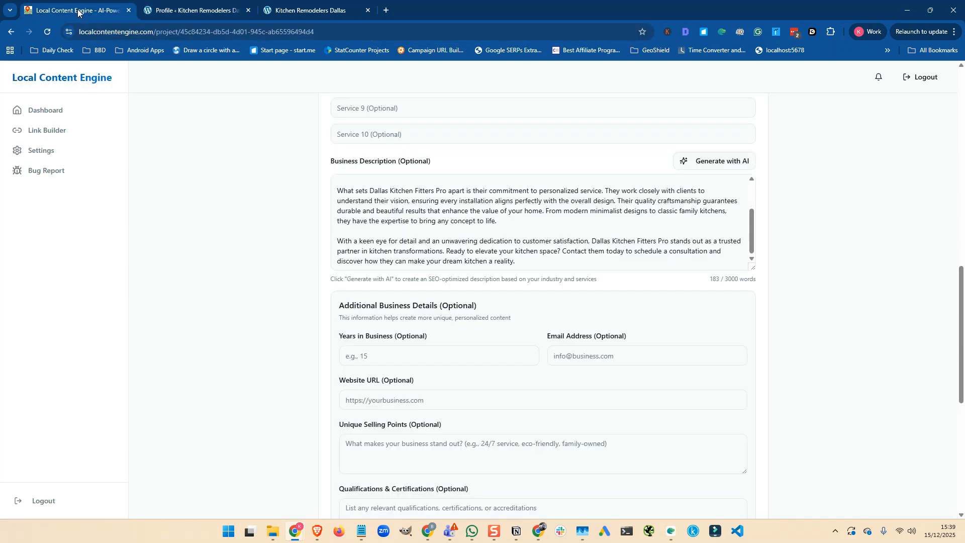
pyautogui.click(567, 355)
pyautogui.write('info@')
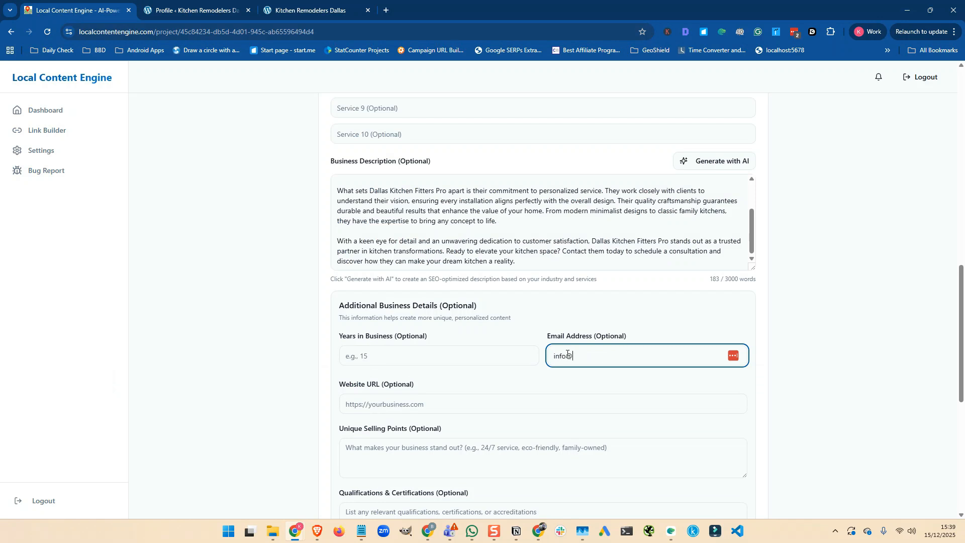
pyautogui.hotkey('ctrl', 'v')
pyautogui.scroll(-1, 503, 352)
pyautogui.click(458, 352)
pyautogui.write('https://')
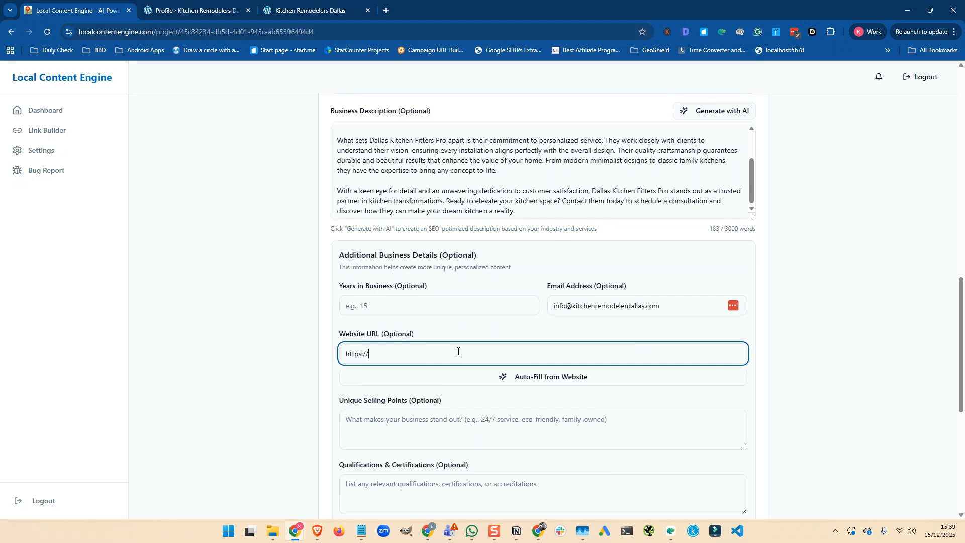
pyautogui.hotkey('ctrl', 'v')
pyautogui.scroll(-3, 458, 352)
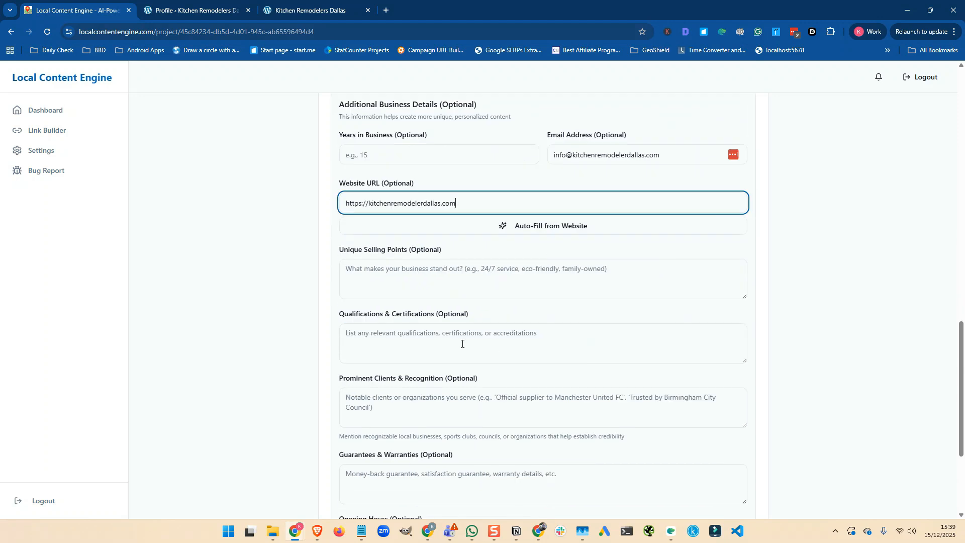
pyautogui.scroll(-3, 452, 343)
pyautogui.scroll(-1, 450, 345)
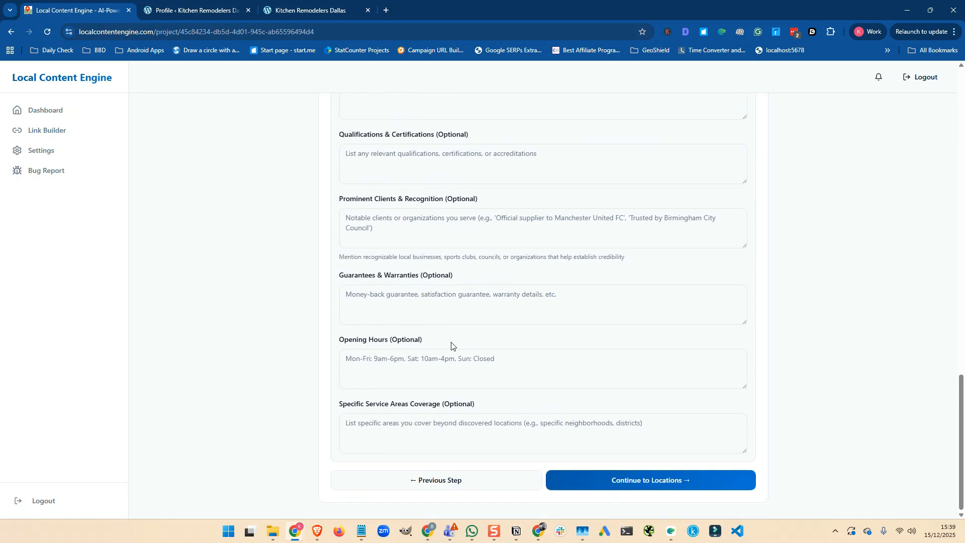
# - Enter opening hours 'Mon - Fri 09:00 - 18:00' and 'Sat 09:00 - 16:00' on two lines, then review the form
pyautogui.click(411, 352)
pyautogui.write('M')
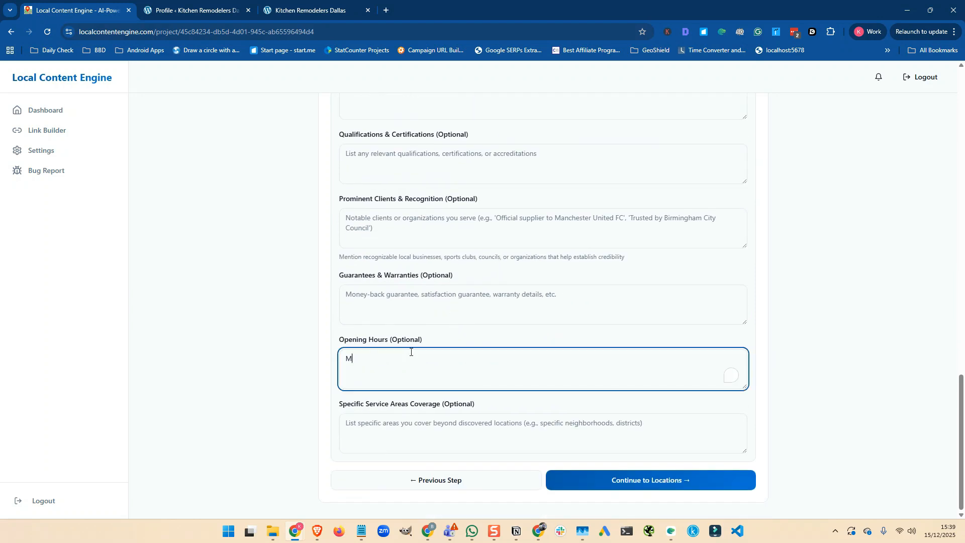
pyautogui.write('on - Fri 09:00 - 18:00')
pyautogui.press('Return')
pyautogui.write('Sat 09:00 - 16:00')
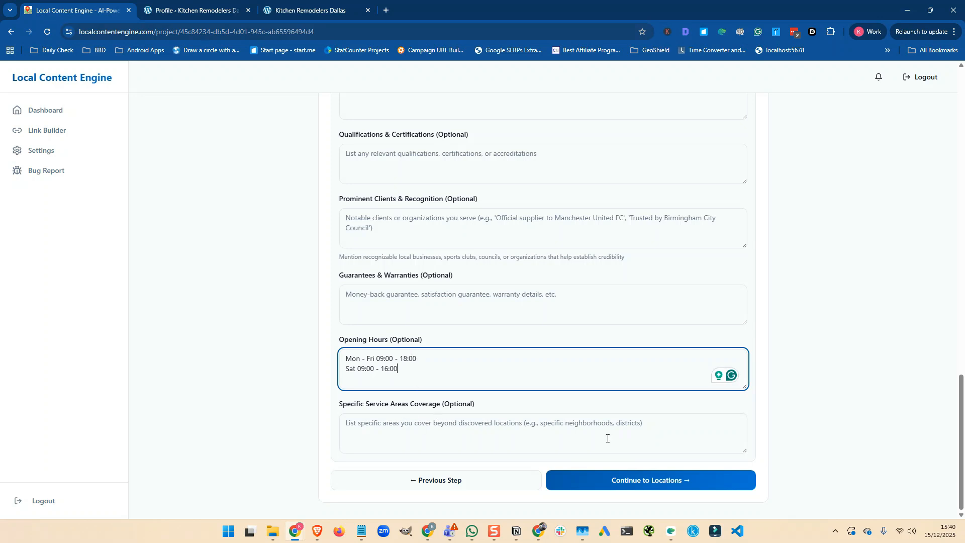
pyautogui.click(643, 481)
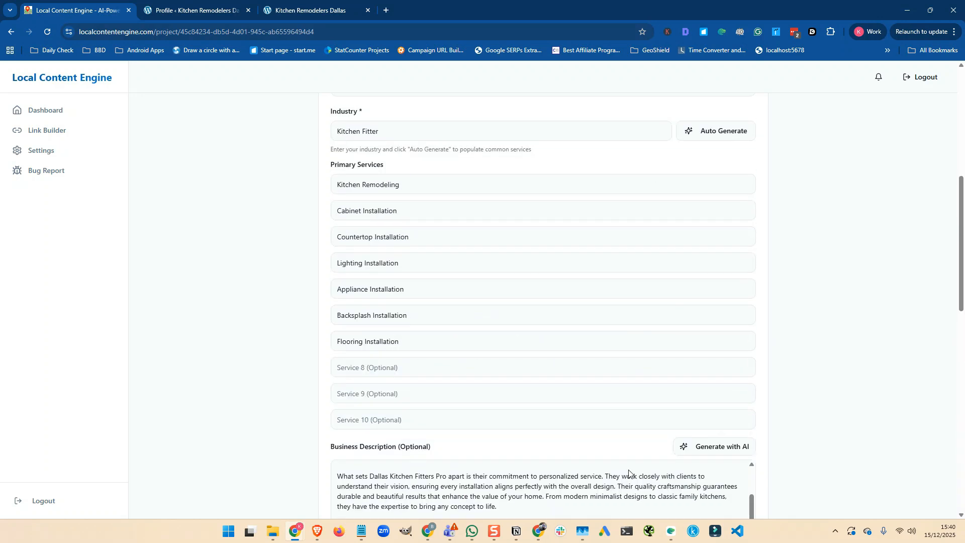
pyautogui.scroll(-3, 486, 336)
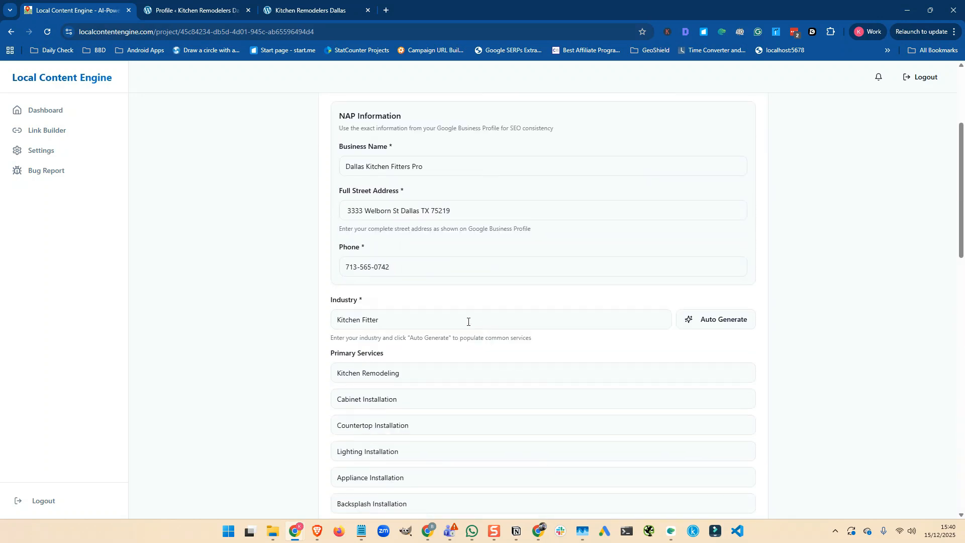
pyautogui.scroll(-2, 468, 322)
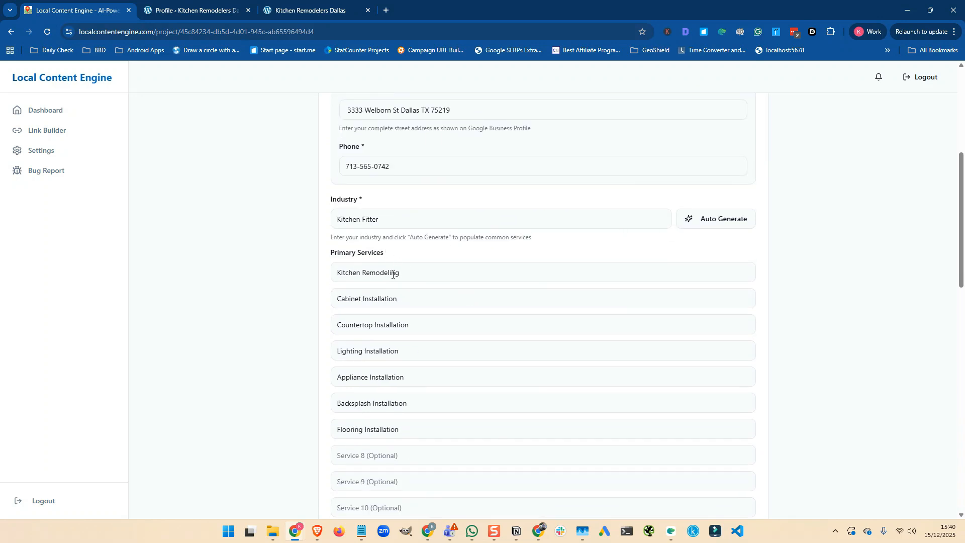
pyautogui.scroll(-2, 394, 280)
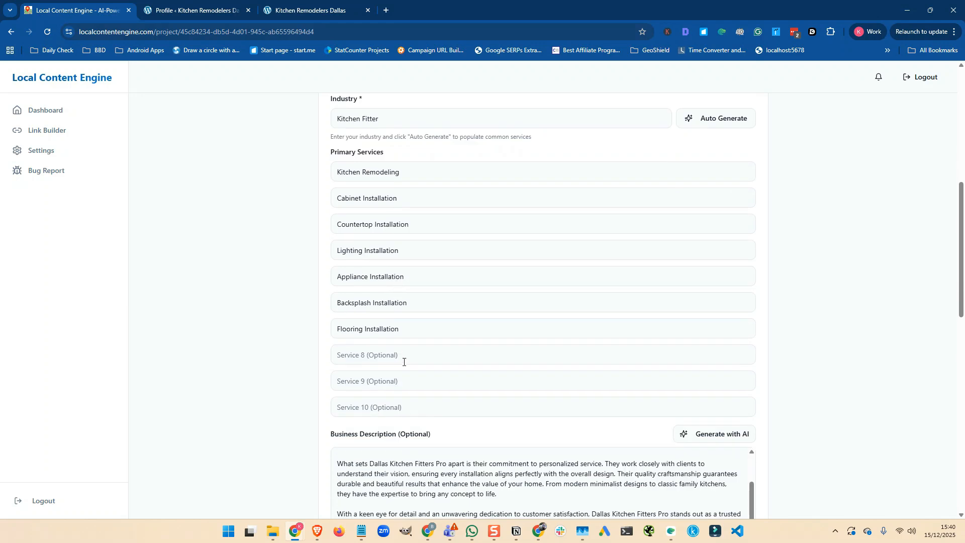
pyautogui.scroll(-4, 451, 333)
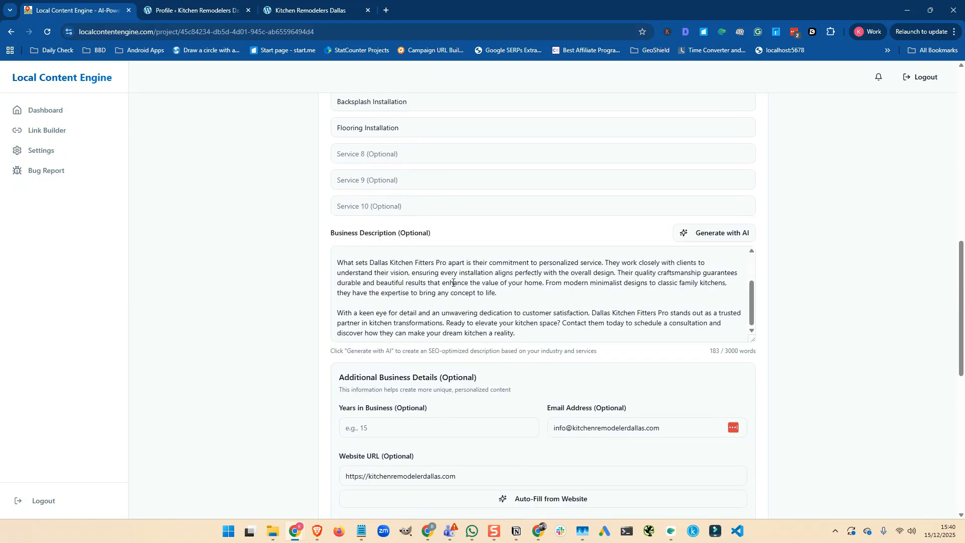
pyautogui.scroll(-2, 453, 282)
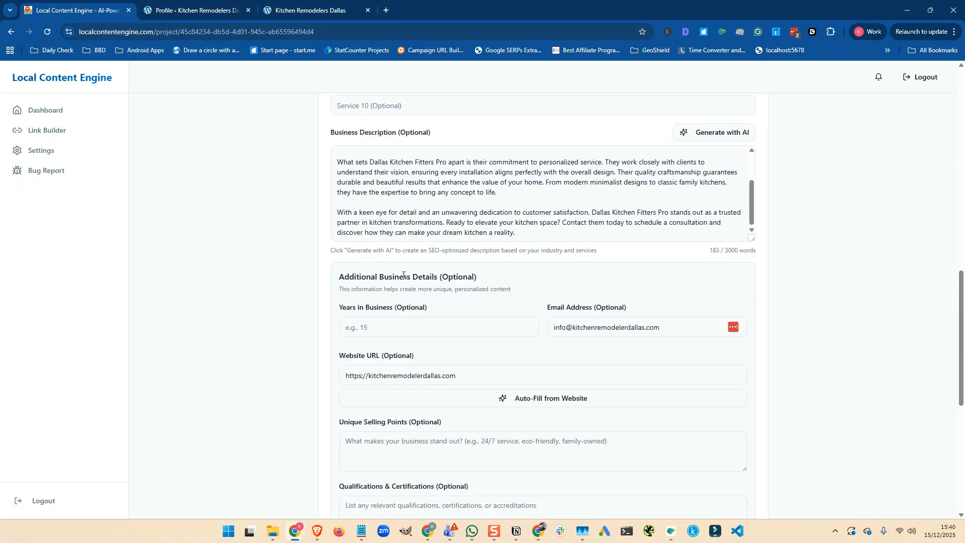
pyautogui.scroll(-2, 575, 241)
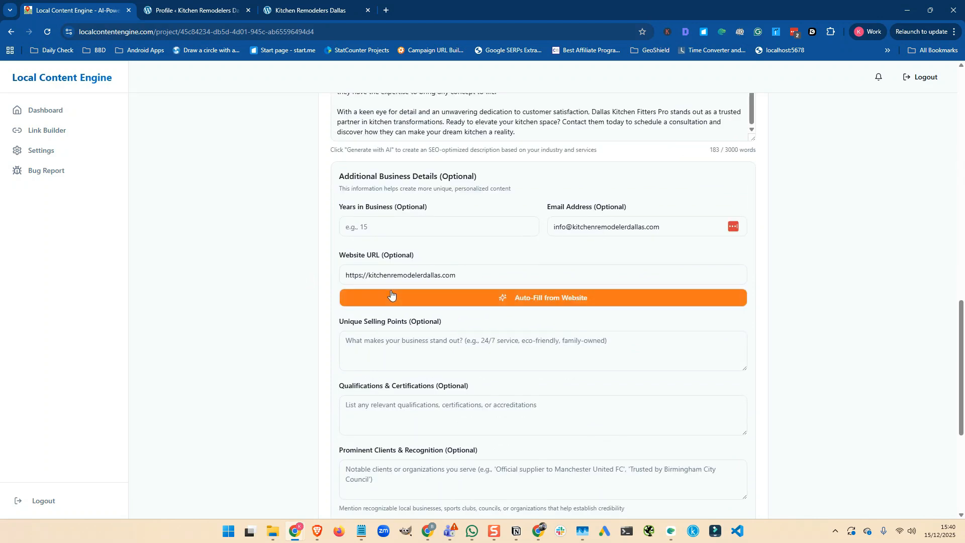
pyautogui.scroll(-5, 392, 294)
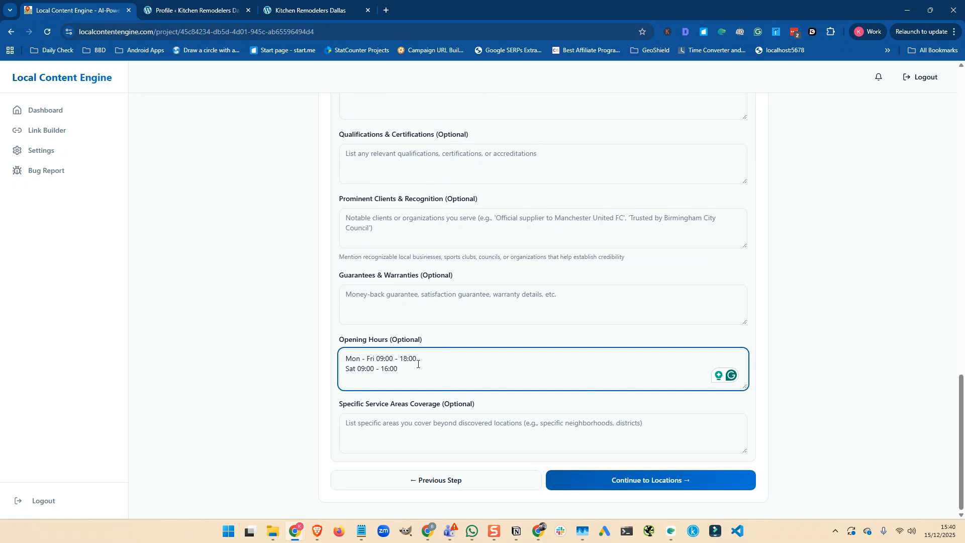
# - Save the business info, then set the country to United States and the state to Texas
pyautogui.click(643, 482)
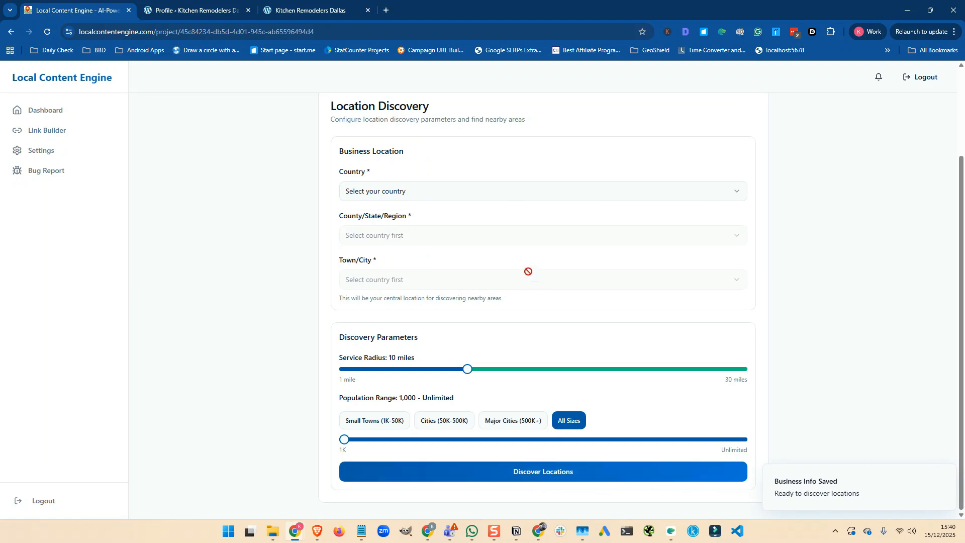
pyautogui.click(372, 196)
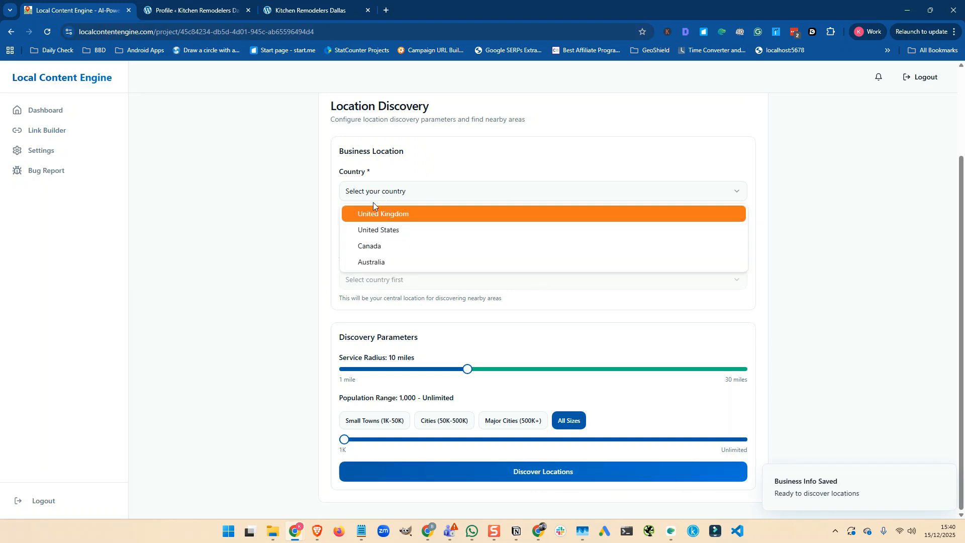
pyautogui.click(380, 228)
pyautogui.click(381, 236)
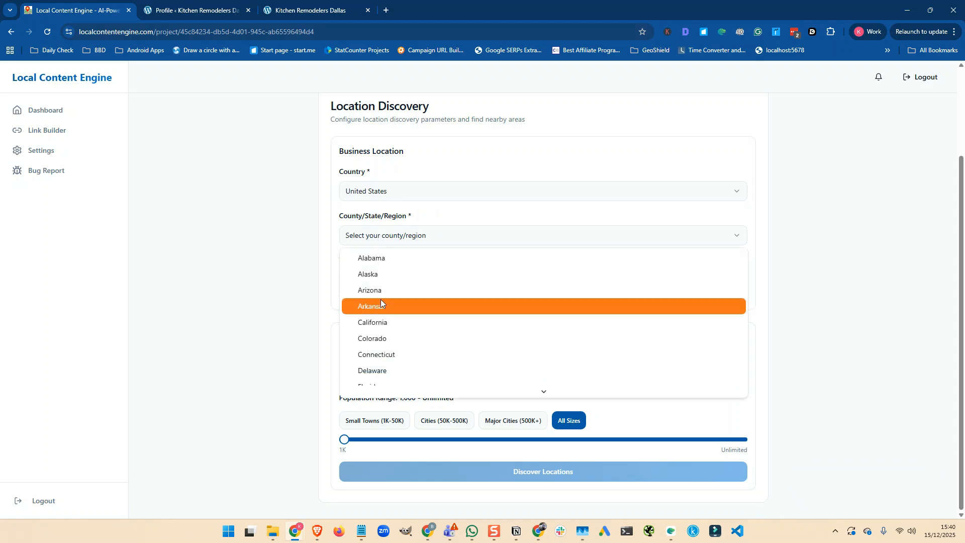
pyautogui.scroll(-3, 381, 300)
pyautogui.scroll(-8, 381, 302)
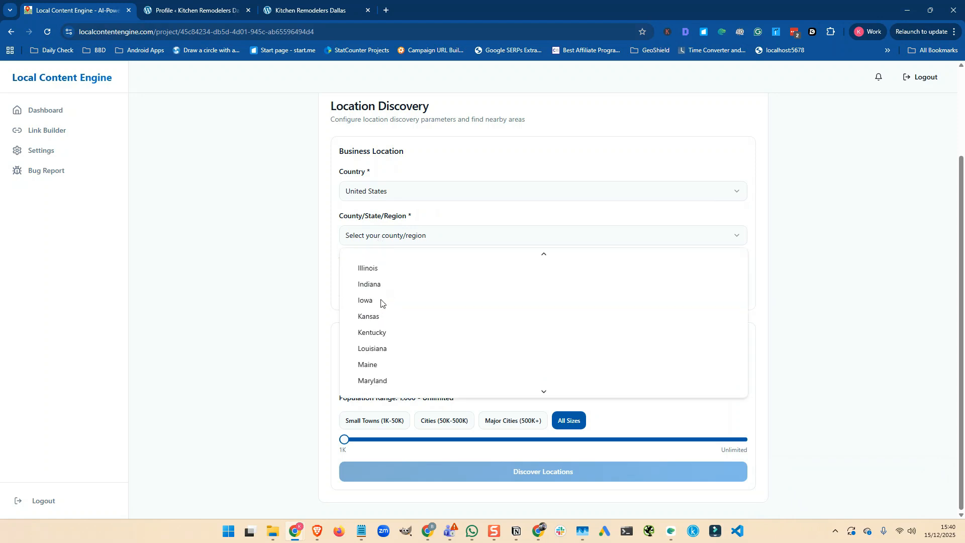
pyautogui.scroll(-5, 381, 301)
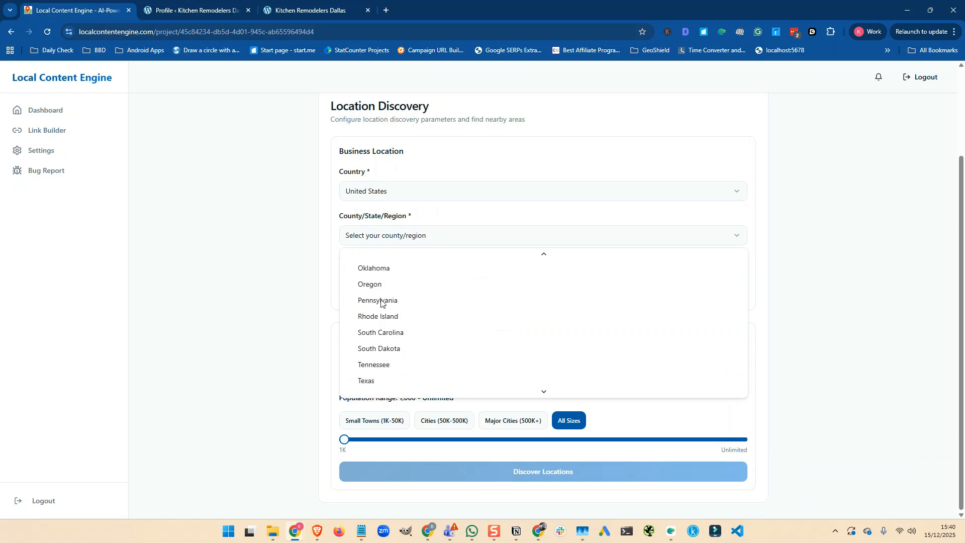
pyautogui.click(373, 278)
# - Pick Dallas as the central city and widen the service radius to 15 miles
pyautogui.click(367, 279)
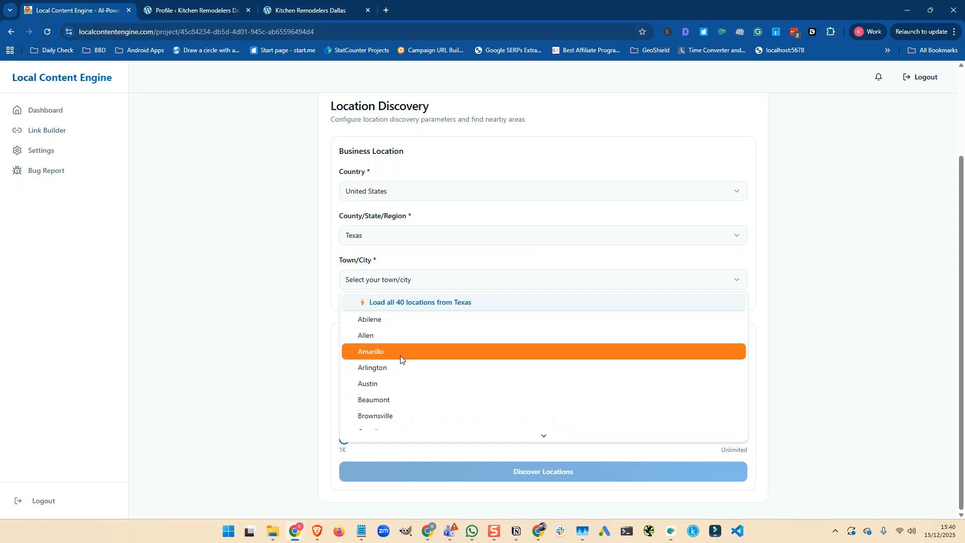
pyautogui.scroll(-2, 400, 359)
pyautogui.scroll(-1, 401, 360)
pyautogui.click(387, 339)
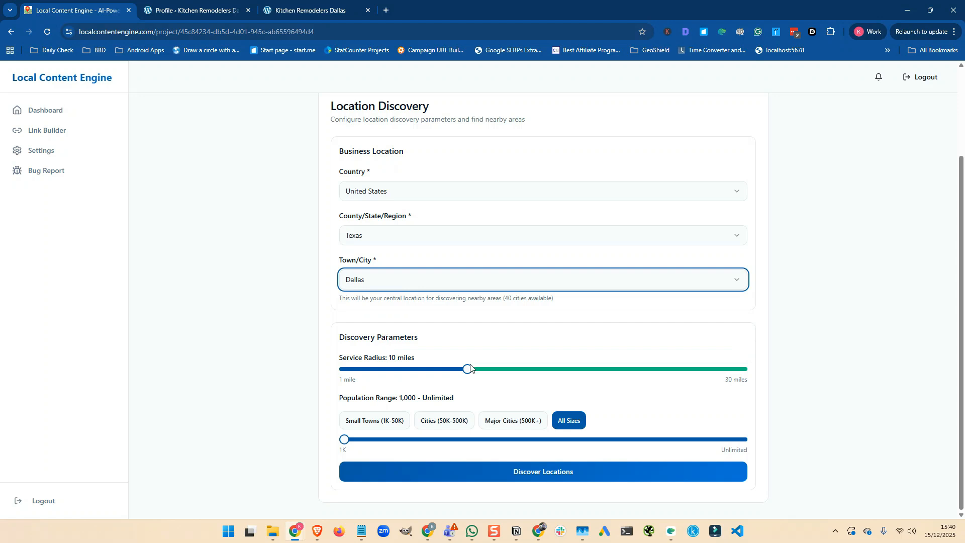
pyautogui.moveTo(468, 369); pyautogui.dragTo(536, 375)
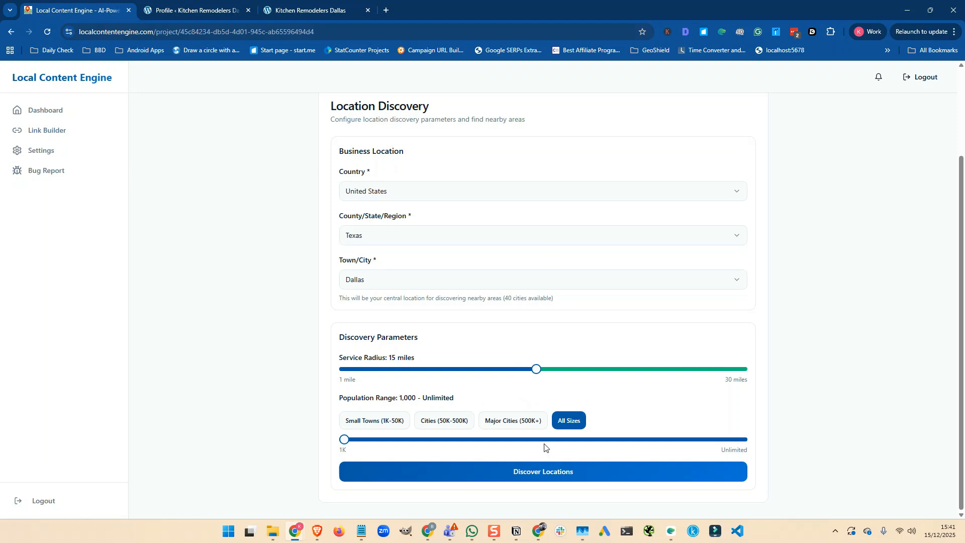
# - Discover locations around Dallas and review the 11 selected towns, Balch Springs through Wilmer
pyautogui.click(544, 471)
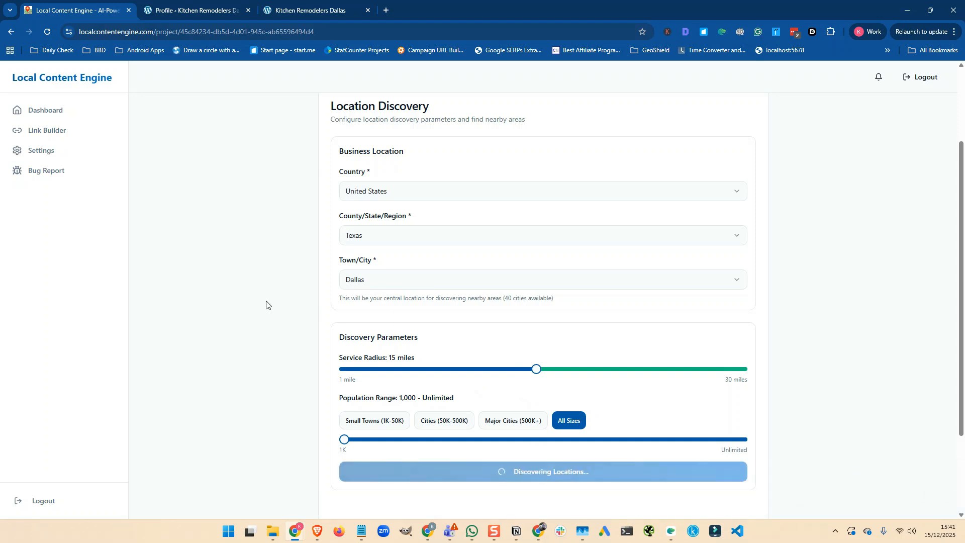
pyautogui.scroll(-2, 261, 305)
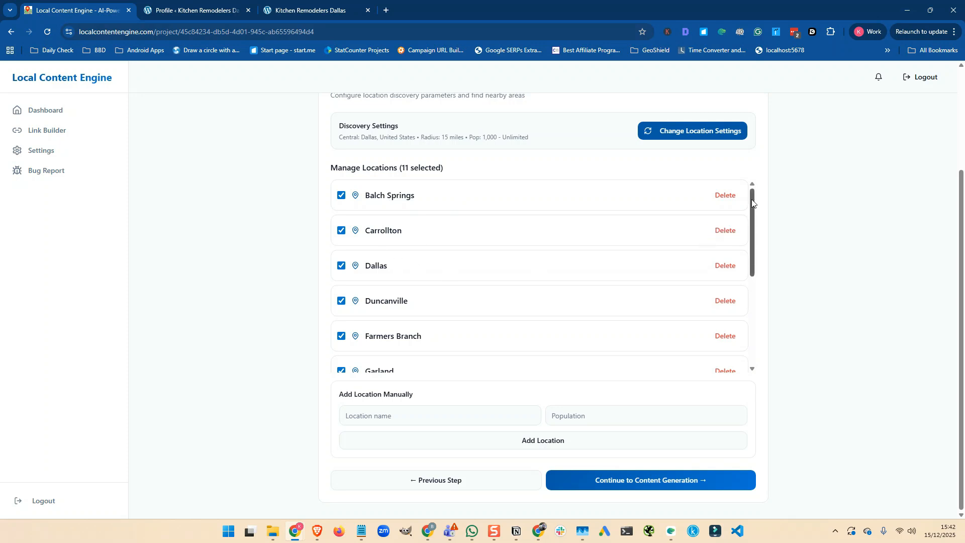
pyautogui.moveTo(753, 202); pyautogui.dragTo(743, 263)
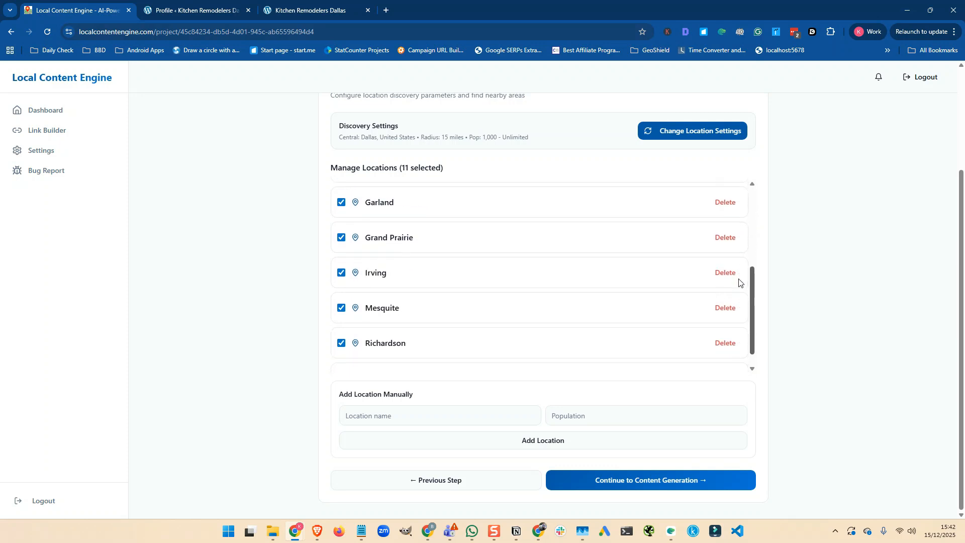
pyautogui.scroll(-1, 738, 287)
pyautogui.moveTo(749, 287); pyautogui.dragTo(741, 192)
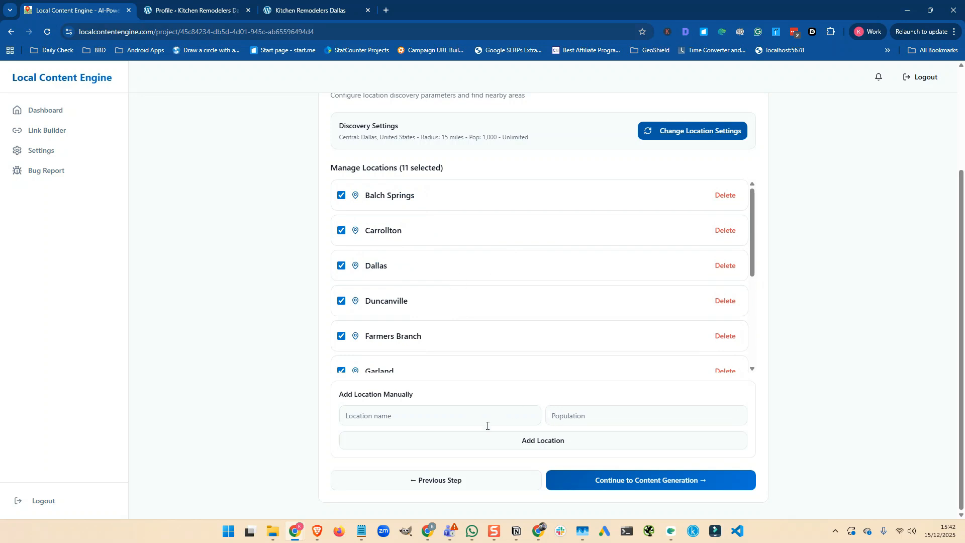
# - Launch content generation for the 11 Dallas-area locations and open the progress page
pyautogui.click(636, 481)
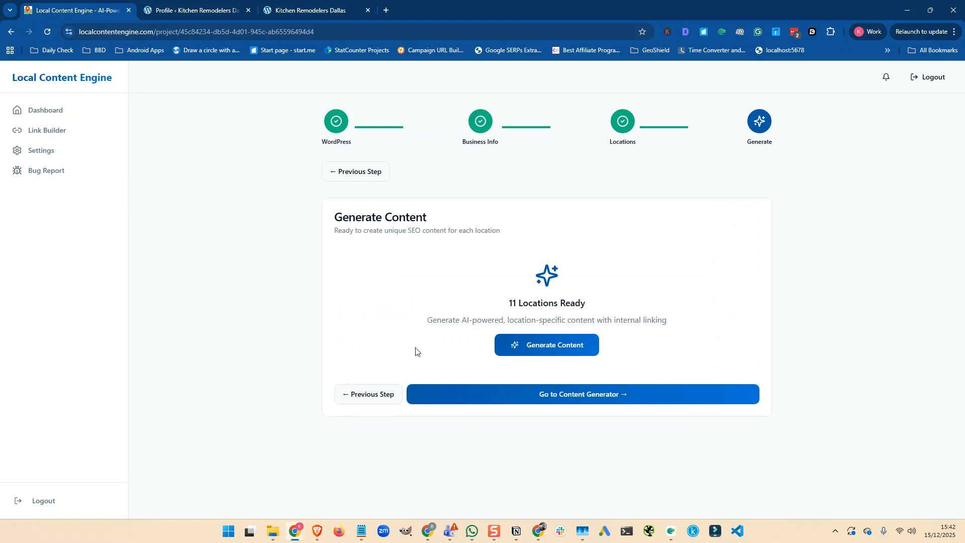
pyautogui.click(549, 346)
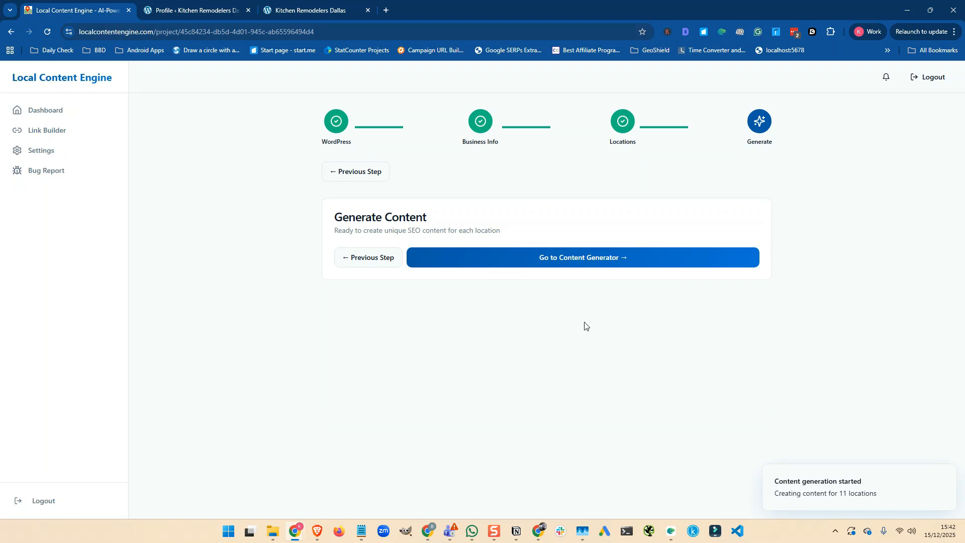
pyautogui.click(557, 258)
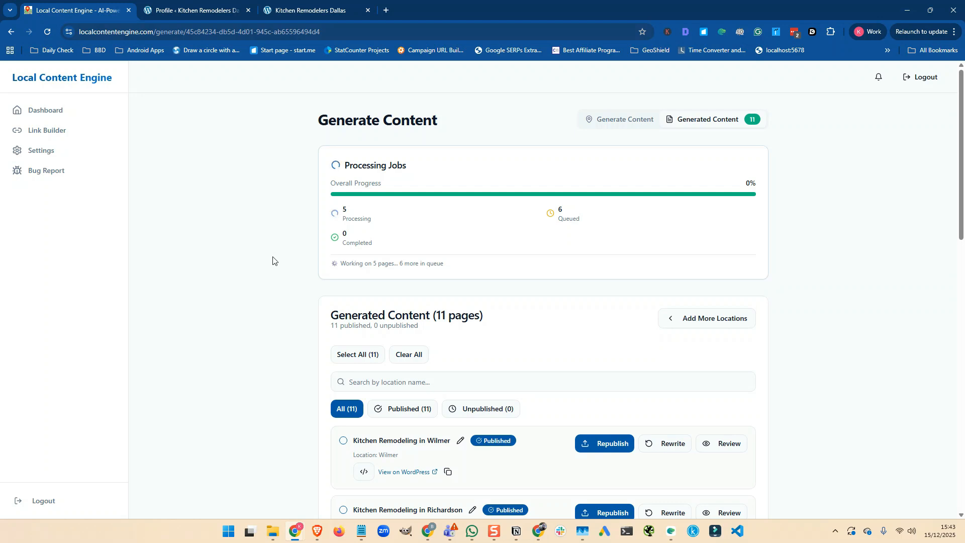
# - Review the eleven published Kitchen Remodeling pages in WordPress All Pages, then return to generation progress
pyautogui.click(185, 10)
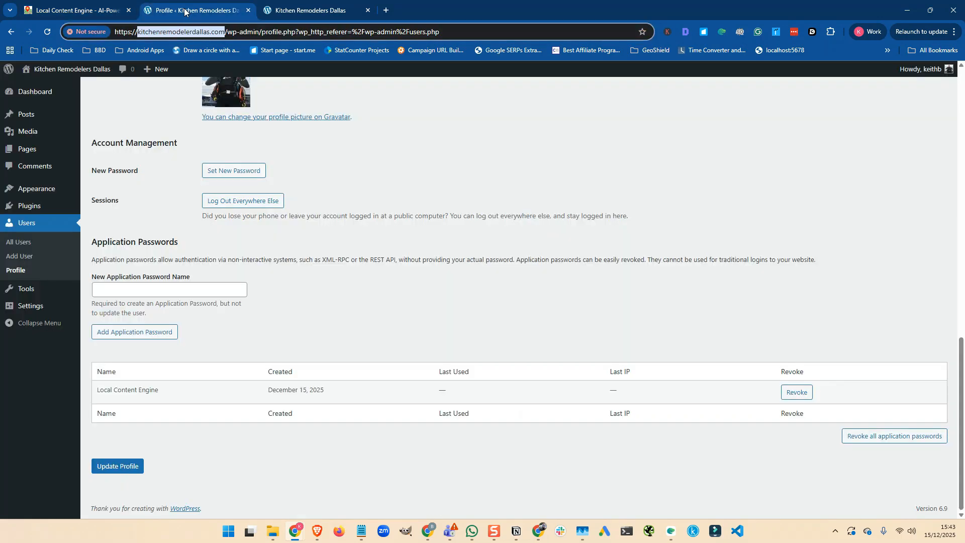
pyautogui.scroll(6, 139, 92)
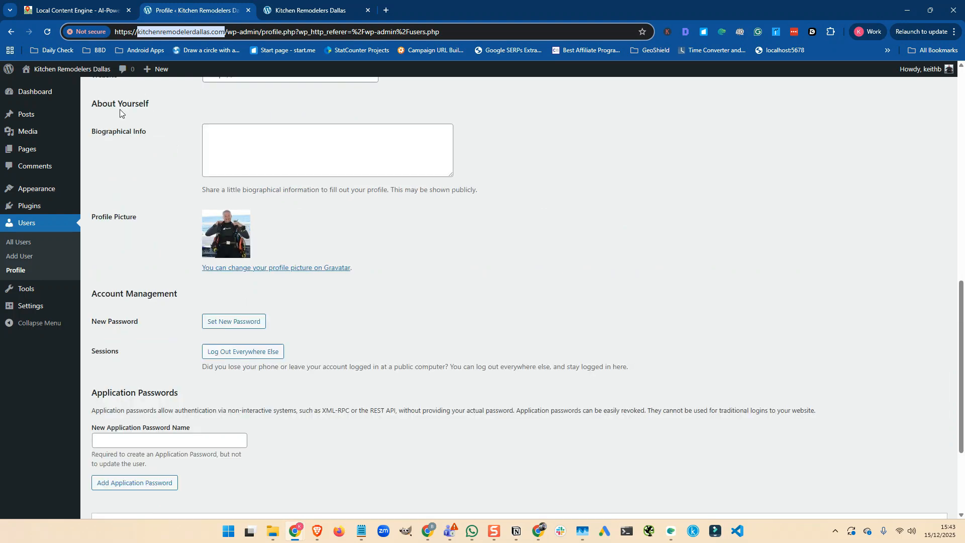
pyautogui.moveTo(25, 150)
pyautogui.click(99, 152)
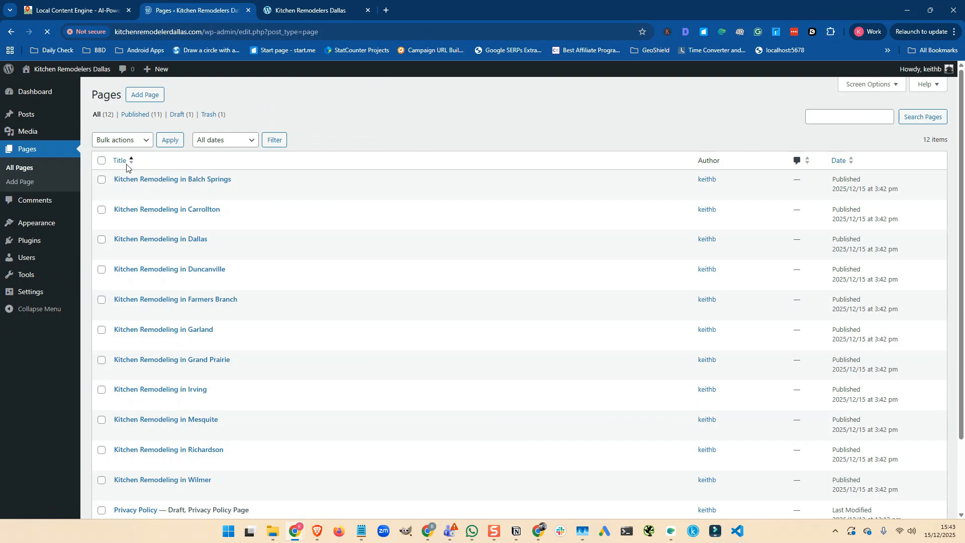
pyautogui.scroll(-3, 204, 181)
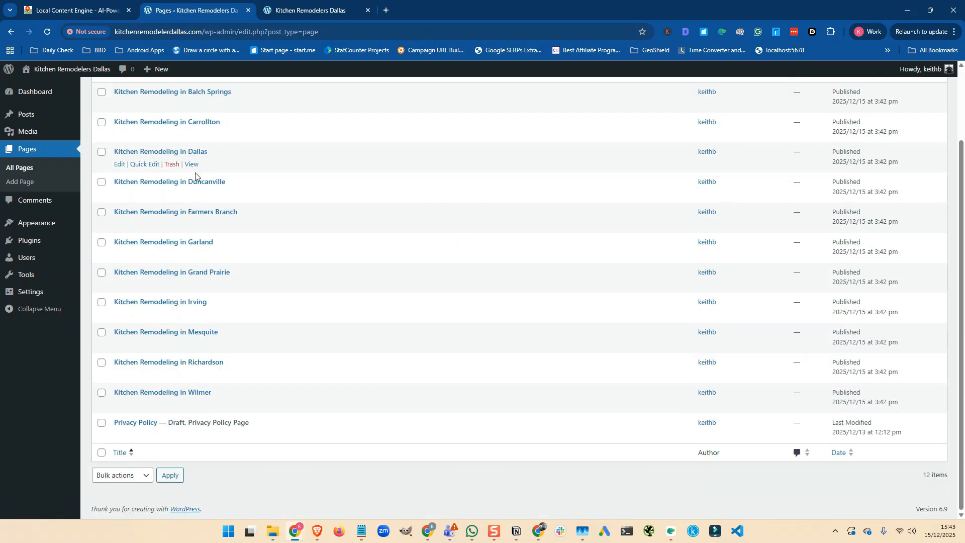
pyautogui.scroll(3, 185, 269)
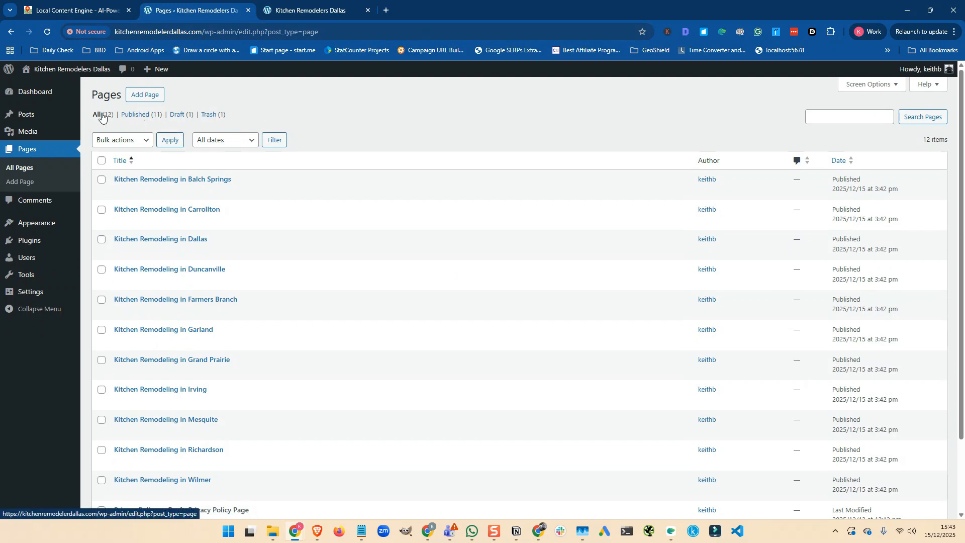
pyautogui.scroll(-2, 147, 194)
pyautogui.scroll(-2, 146, 194)
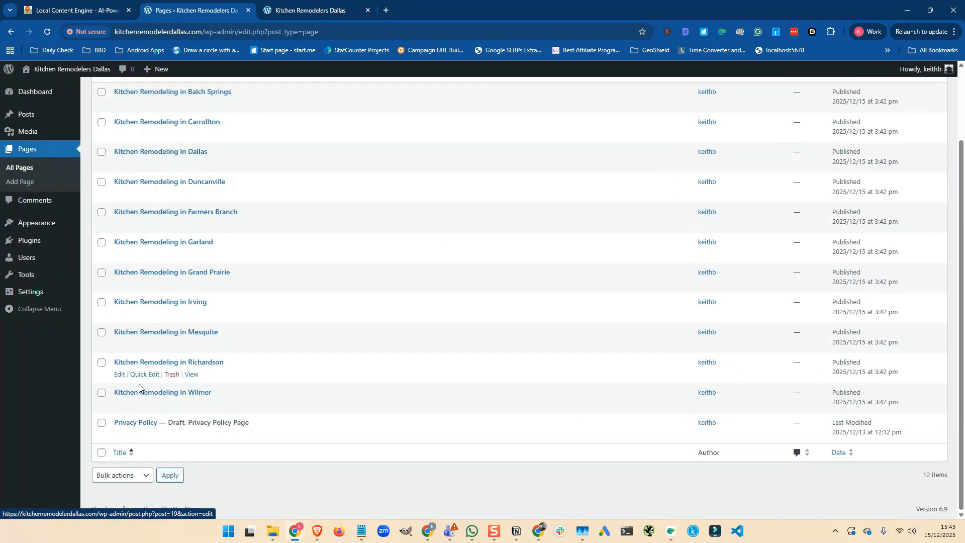
pyautogui.scroll(2, 139, 411)
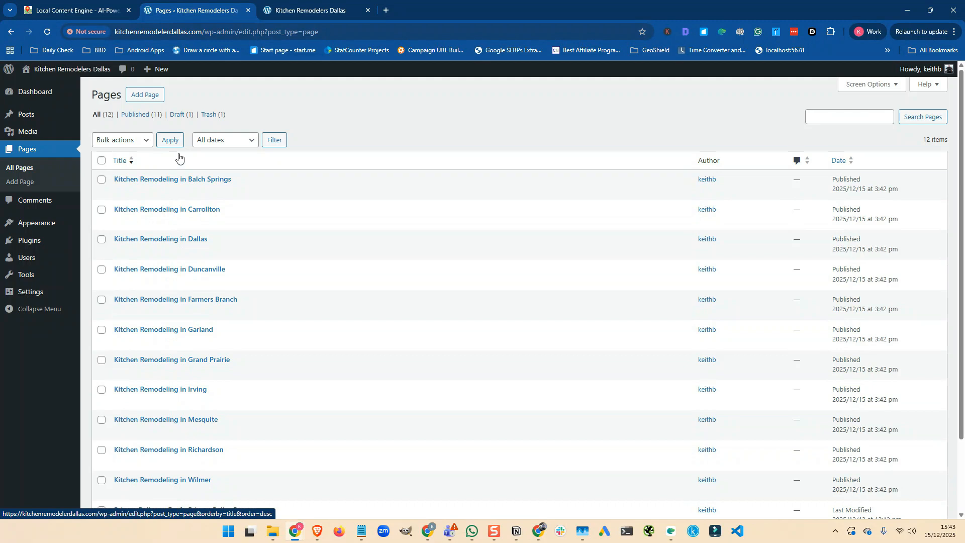
pyautogui.click(90, 13)
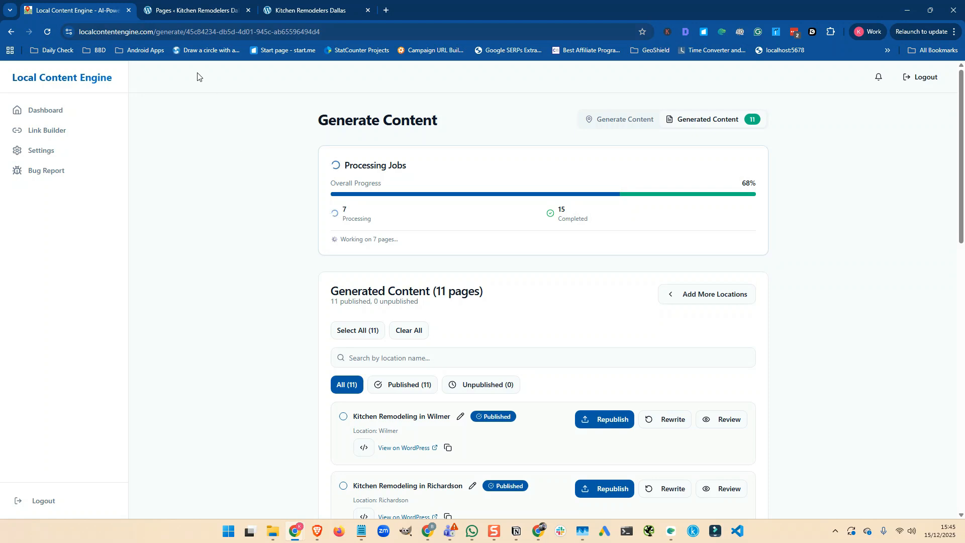
# - Open WordPress Settings > Permalinks, showing the Post name (/%postname%/) structure
pyautogui.click(184, 10)
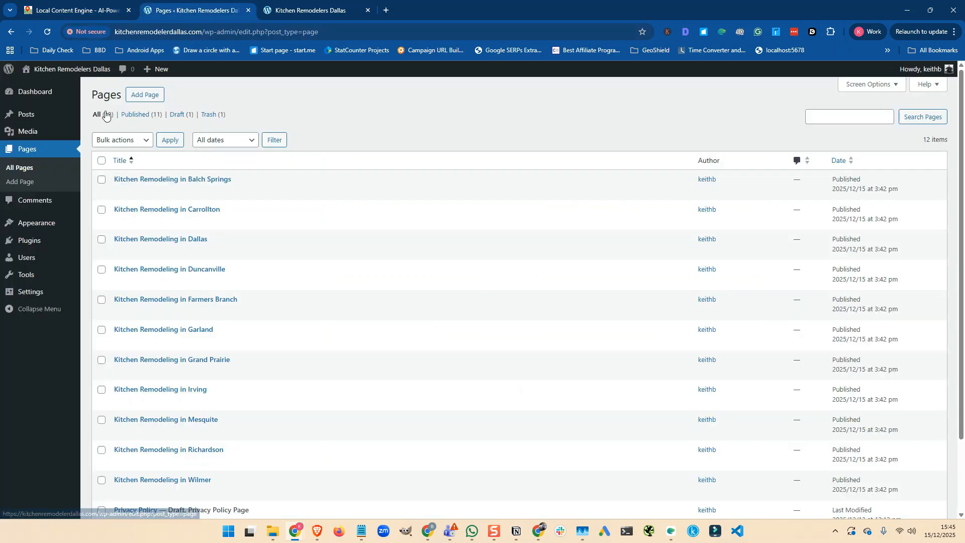
pyautogui.moveTo(22, 295)
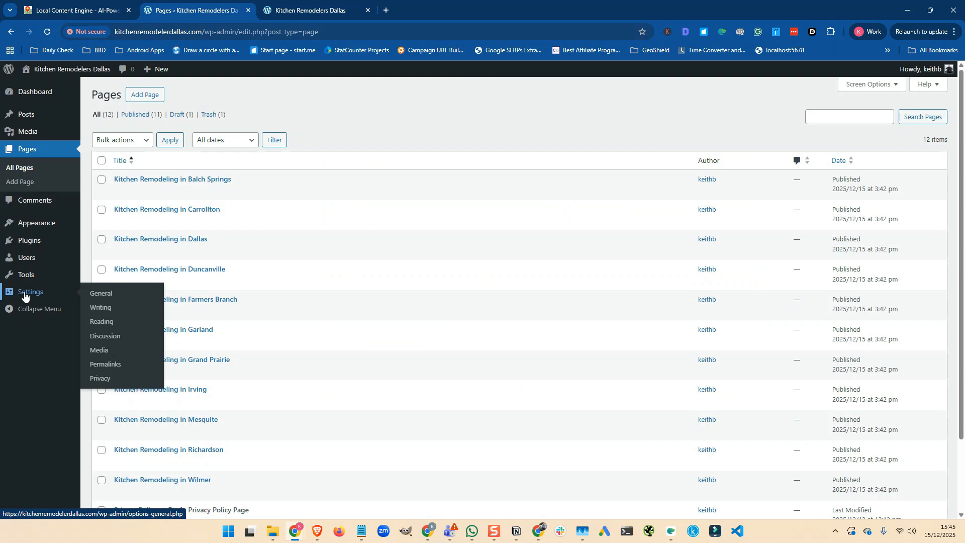
pyautogui.click(97, 366)
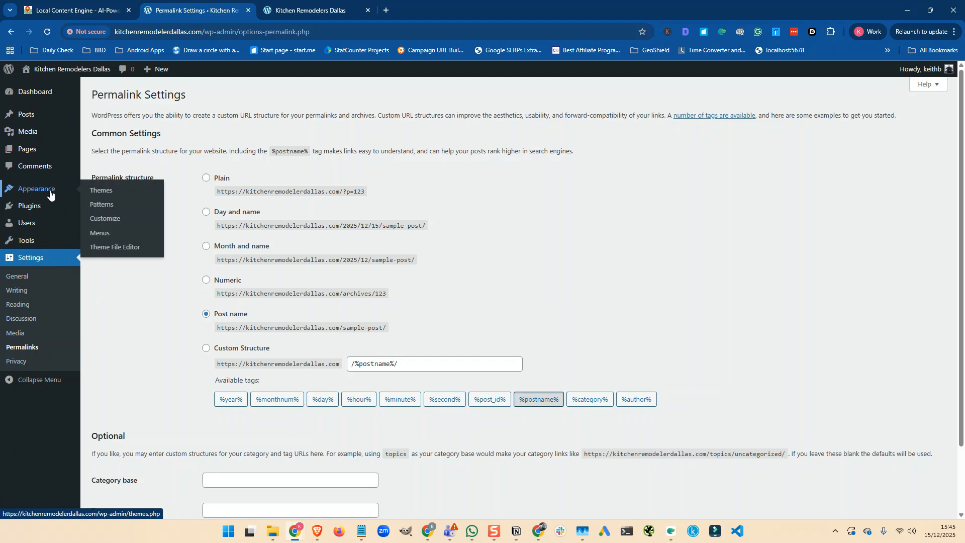
pyautogui.moveTo(37, 204)
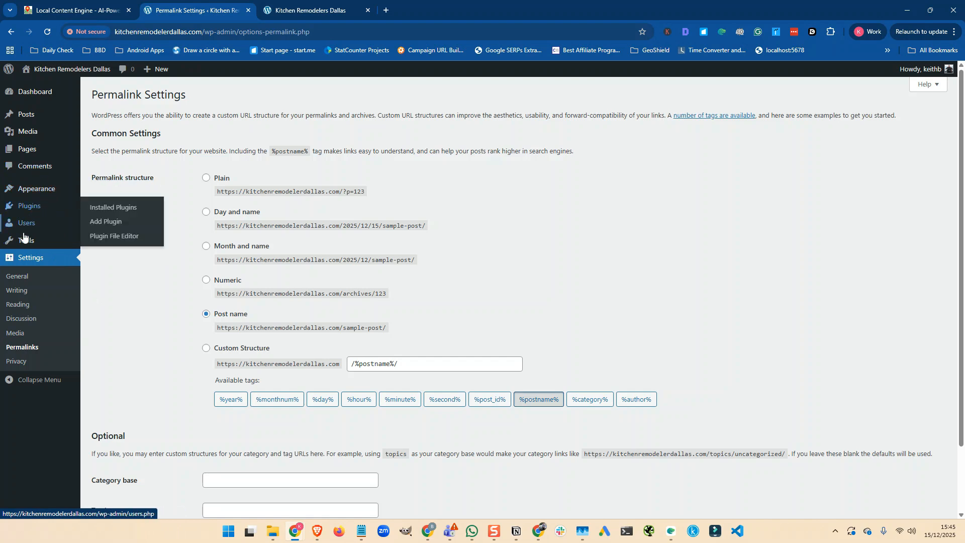
# - Set 'Expert Kitchen Fitting Services in Dallas' as the static homepage, save, and view the live site
pyautogui.click(19, 305)
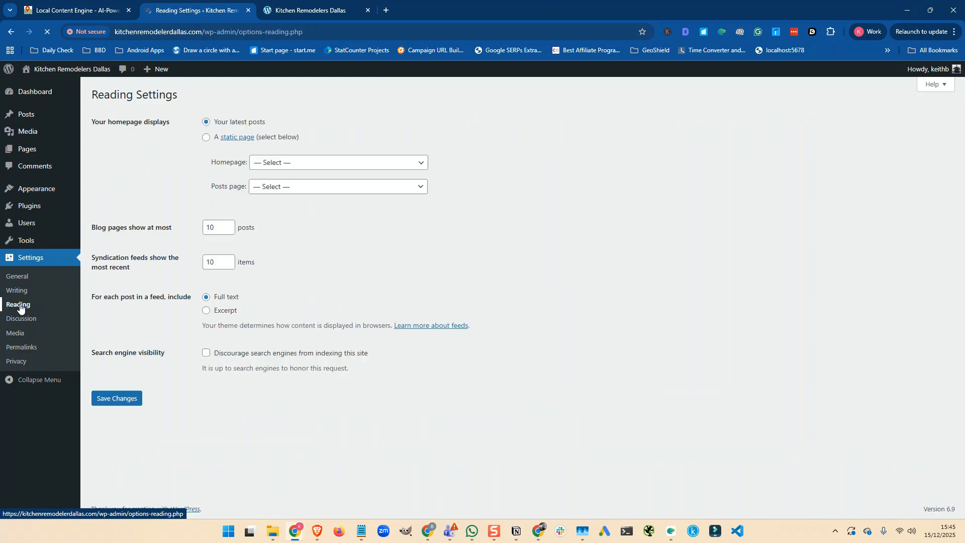
pyautogui.click(206, 139)
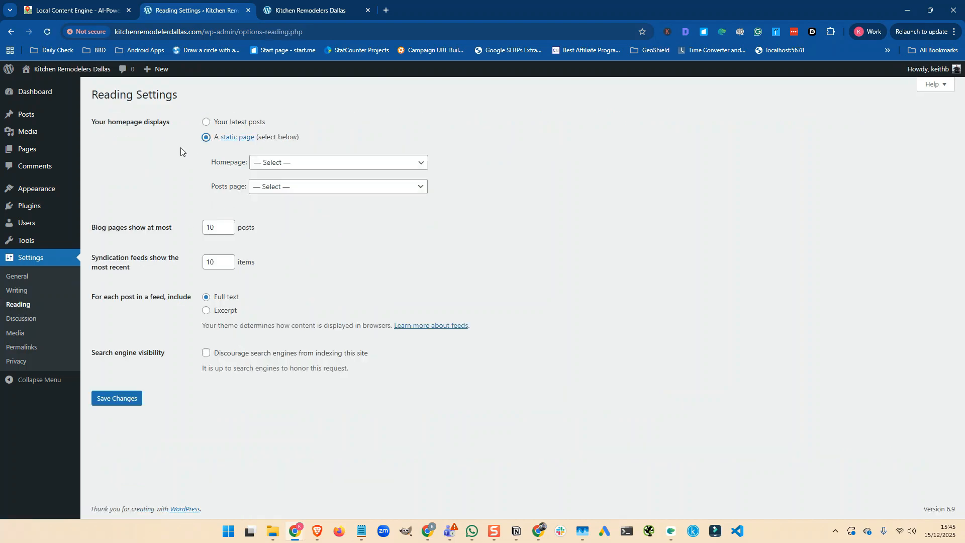
pyautogui.click(297, 163)
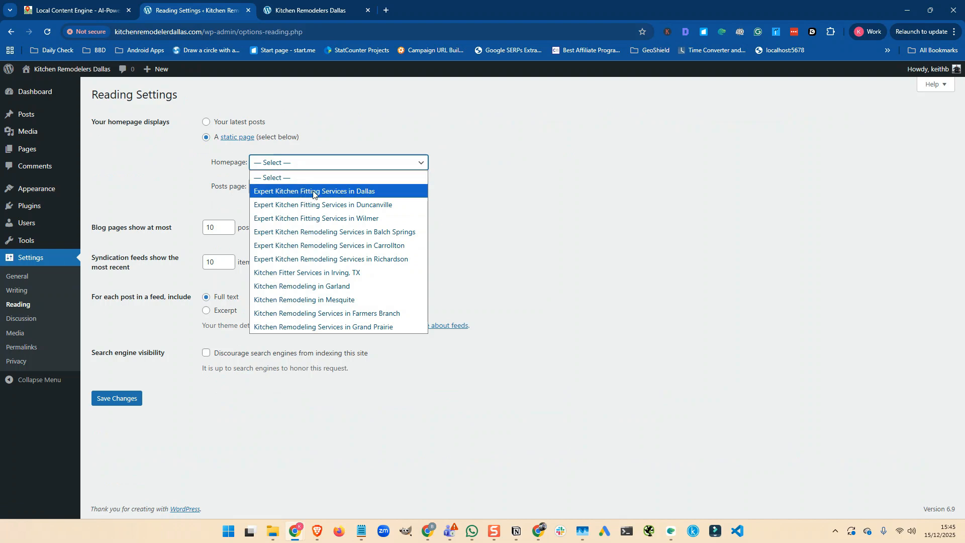
pyautogui.click(330, 194)
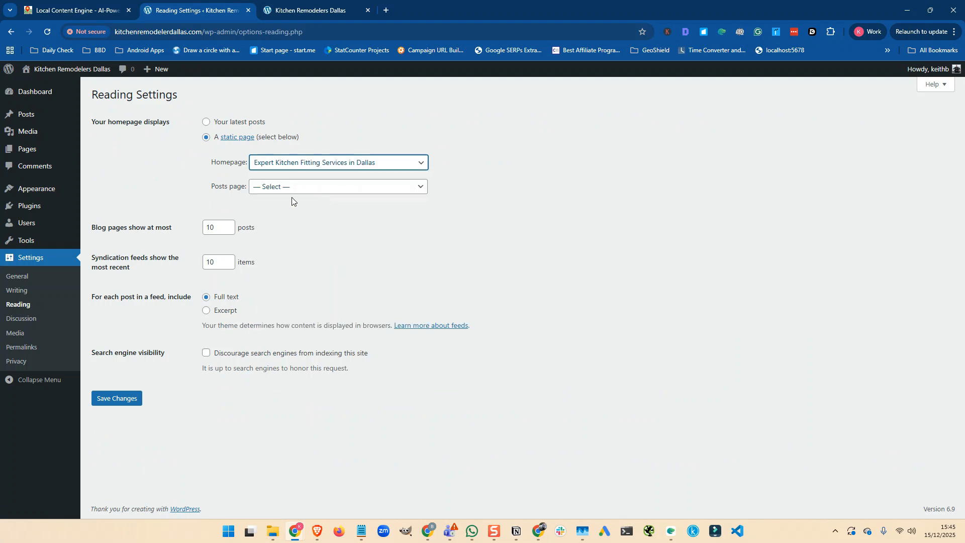
pyautogui.click(112, 399)
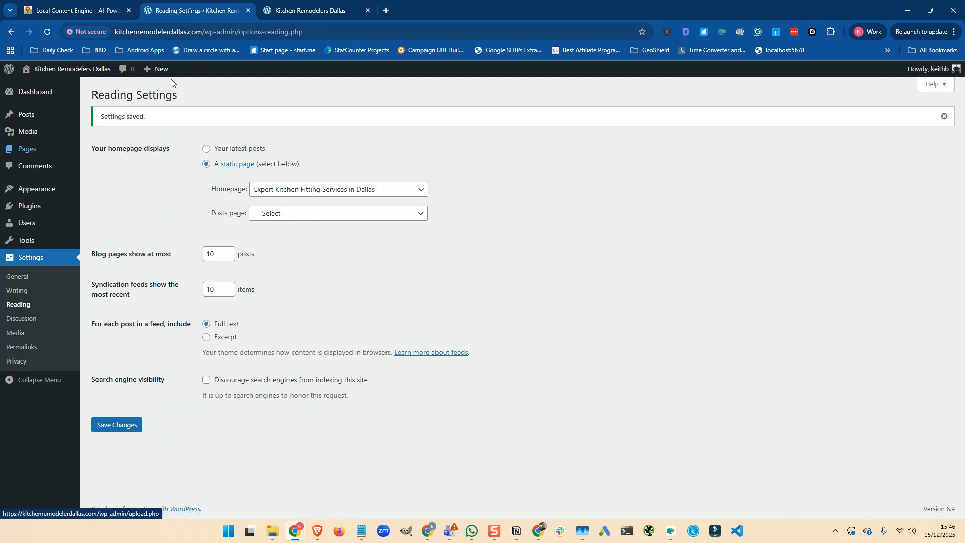
pyautogui.click(303, 16)
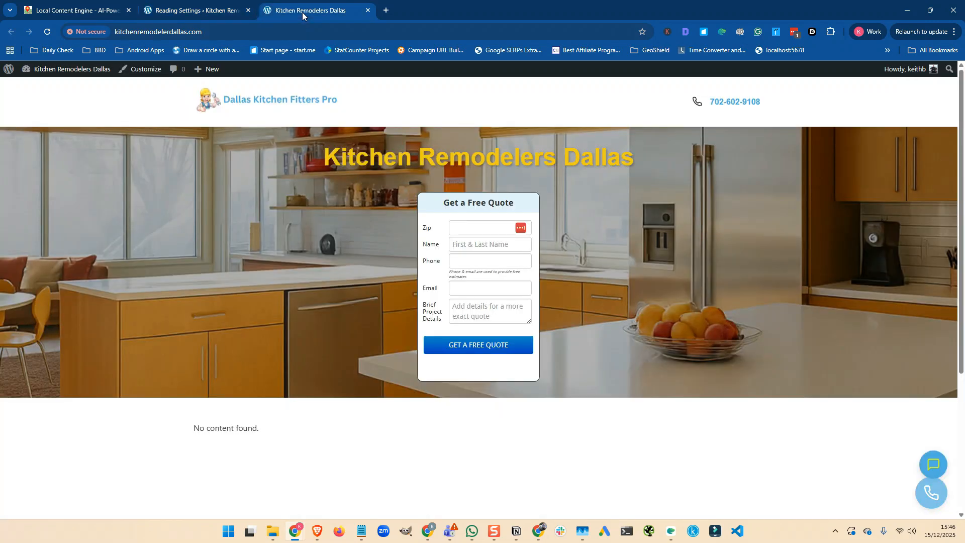
# - Reload the front page and check the Dallas kitchen fitting content and nearby-area links
pyautogui.click(47, 33)
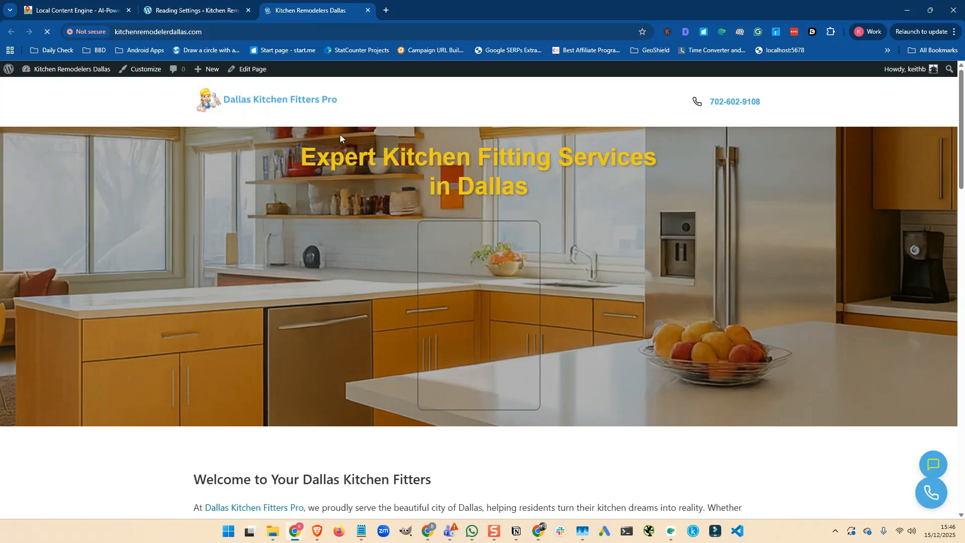
pyautogui.scroll(-6, 352, 141)
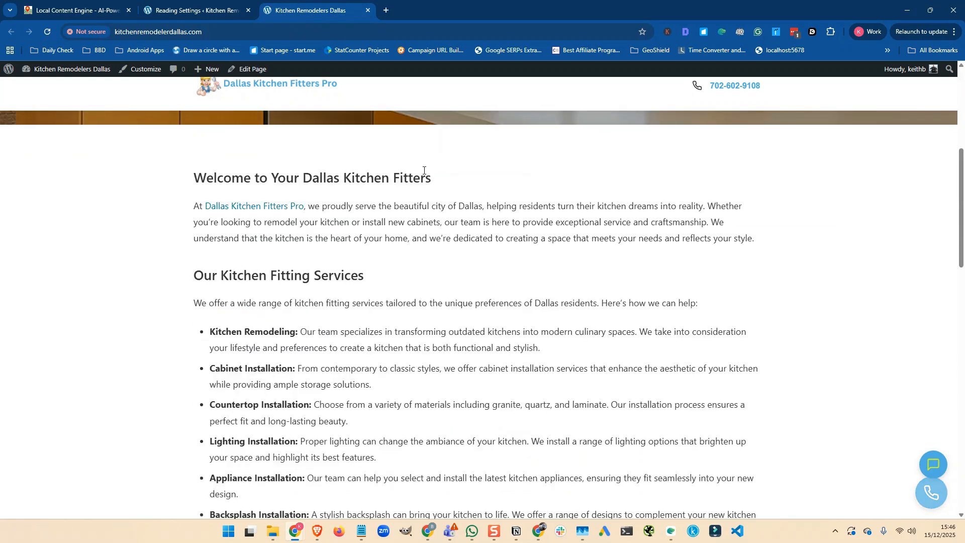
pyautogui.scroll(-14, 392, 168)
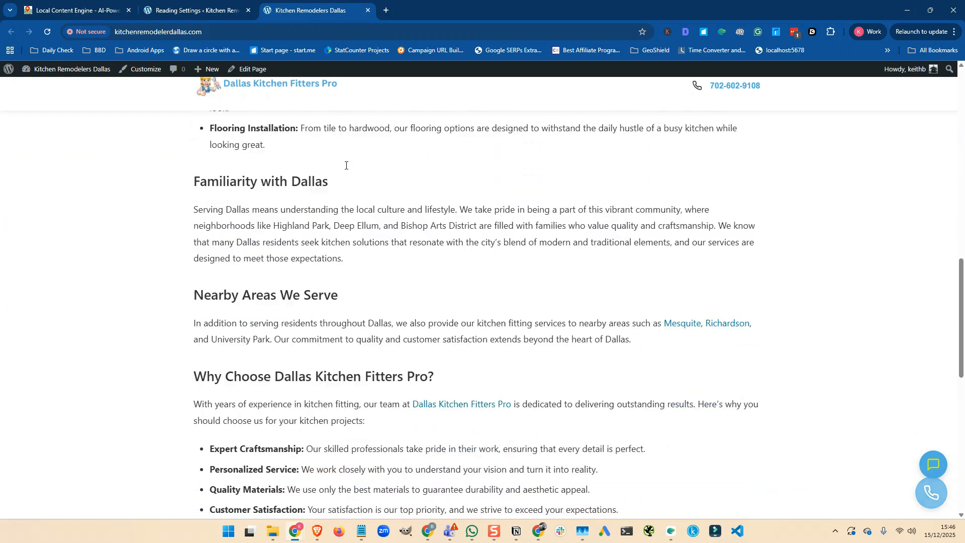
pyautogui.scroll(-5, 363, 165)
pyautogui.scroll(2, 347, 166)
pyautogui.scroll(-3, 277, 233)
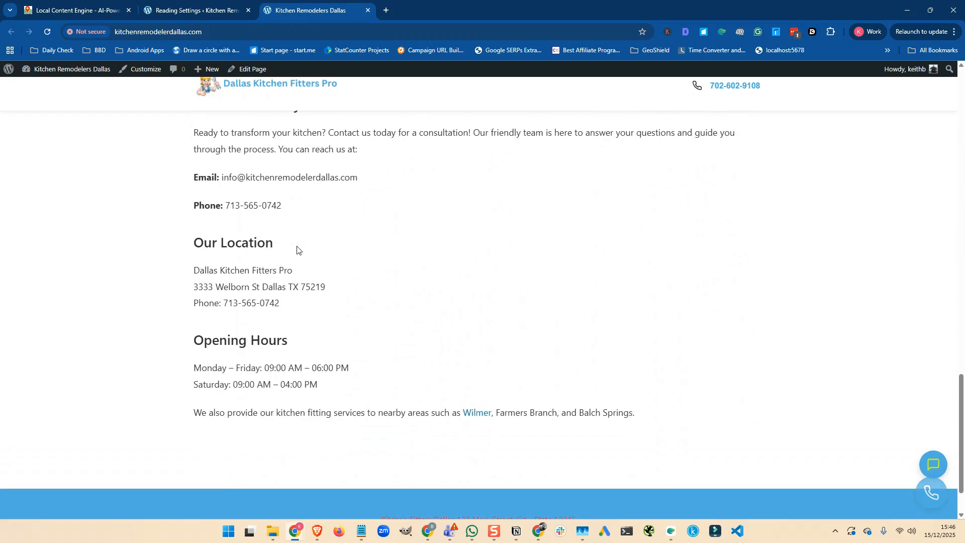
pyautogui.scroll(20, 296, 250)
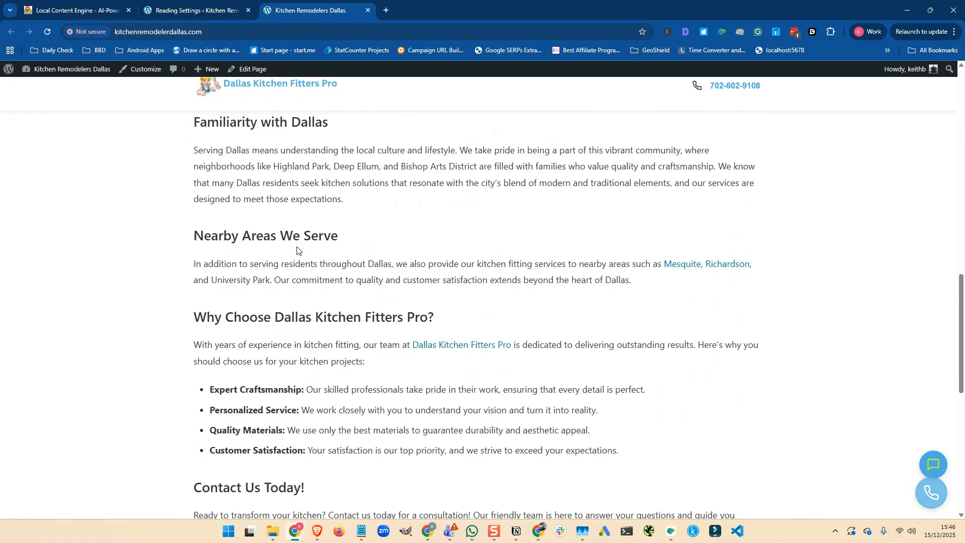
pyautogui.scroll(2, 297, 245)
pyautogui.scroll(-6, 297, 247)
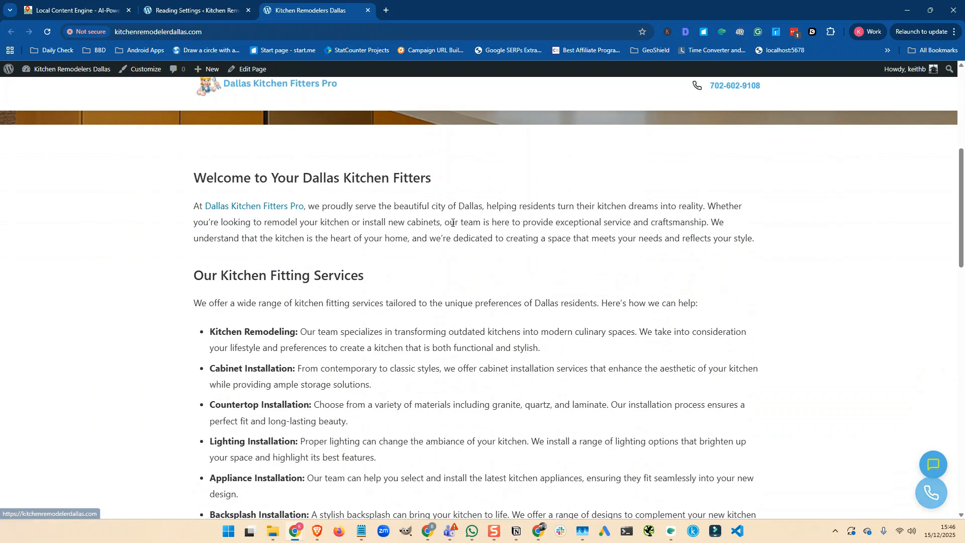
pyautogui.scroll(-5, 421, 222)
pyautogui.scroll(-4, 421, 221)
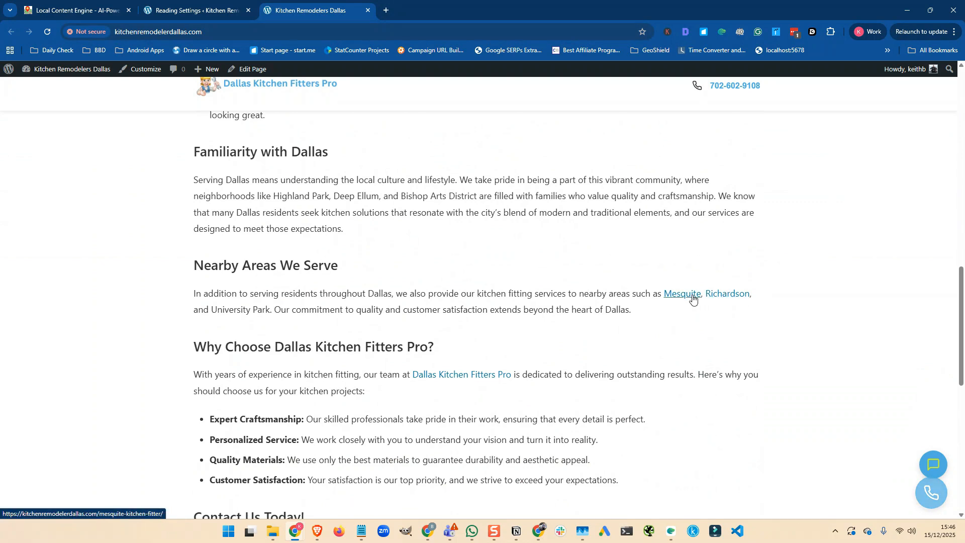
pyautogui.scroll(-3, 428, 272)
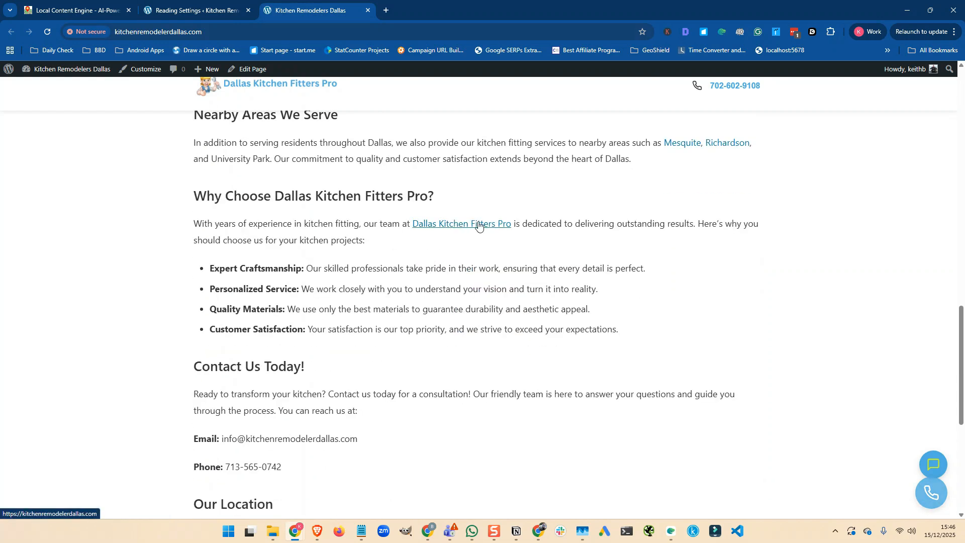
pyautogui.scroll(-5, 435, 279)
pyautogui.scroll(-2, 434, 279)
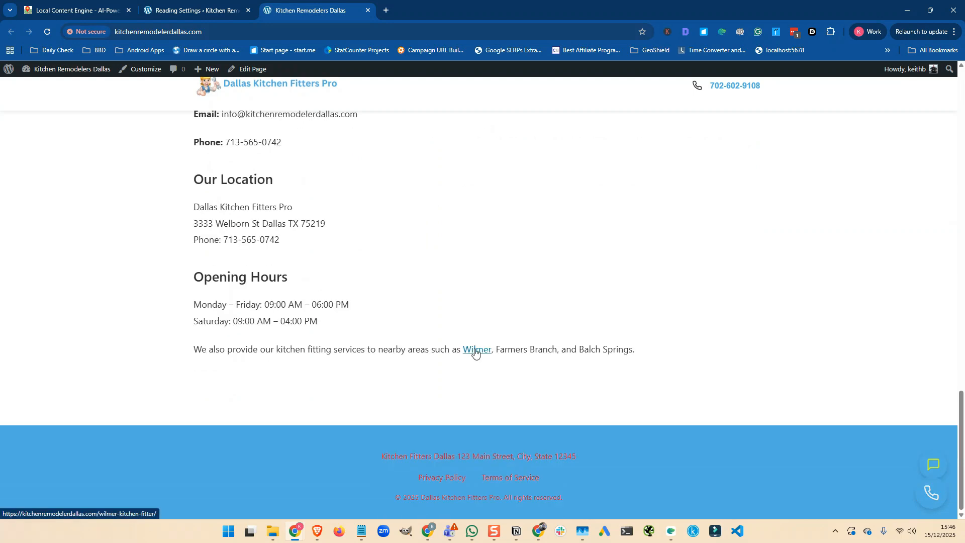
pyautogui.scroll(4, 372, 338)
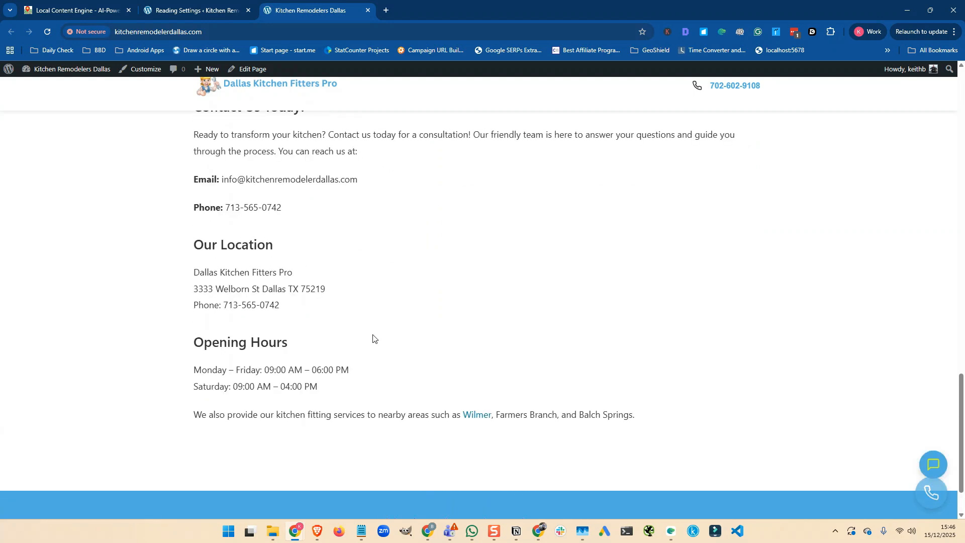
pyautogui.scroll(15, 372, 338)
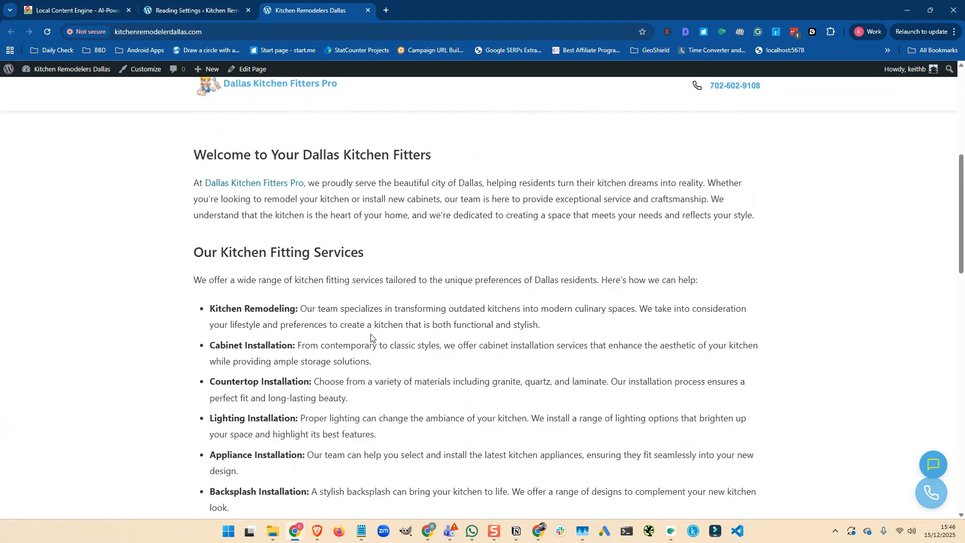
pyautogui.scroll(2, 371, 336)
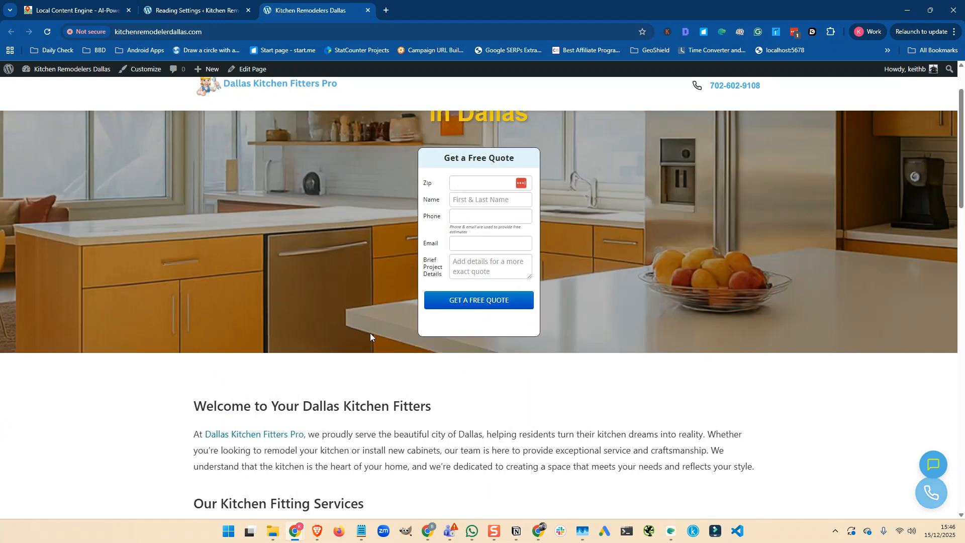
pyautogui.scroll(-4, 371, 287)
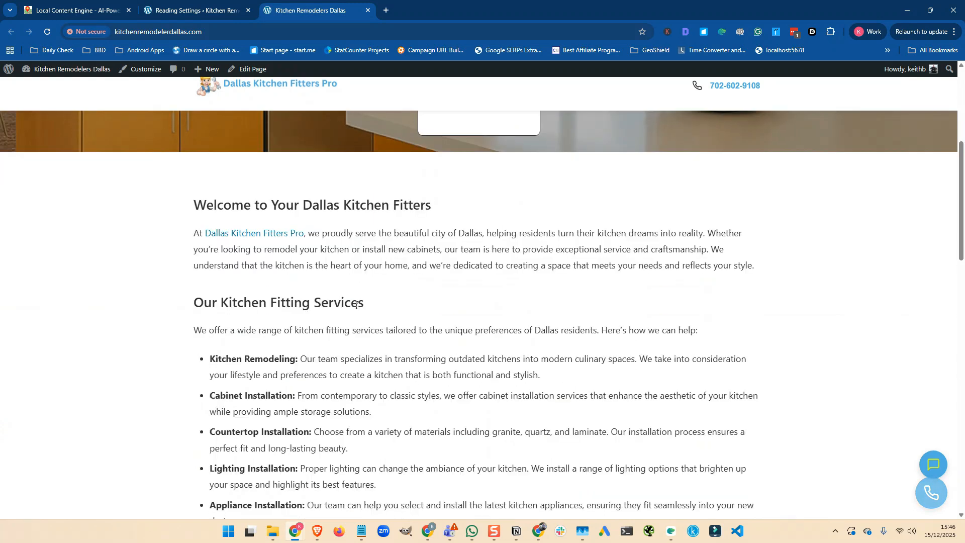
pyautogui.scroll(-7, 355, 305)
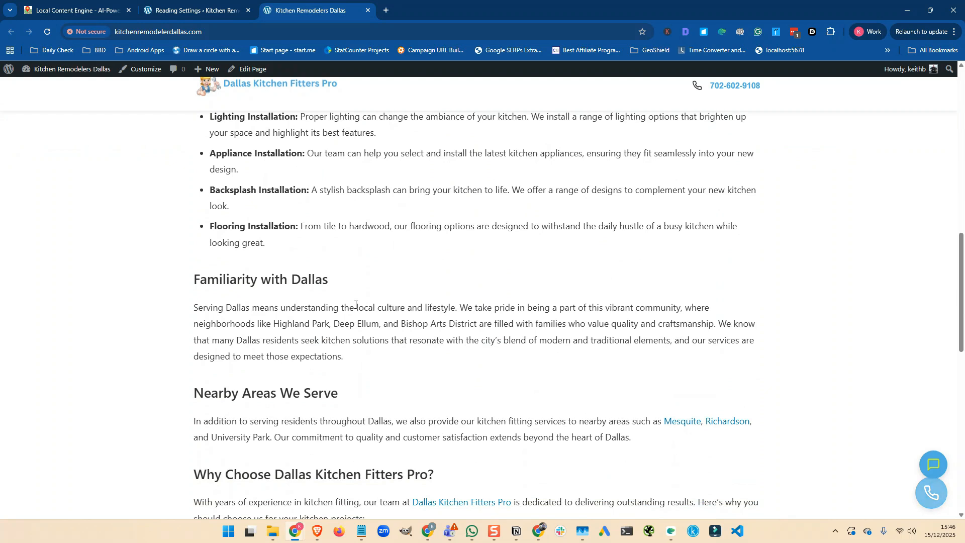
pyautogui.scroll(-4, 356, 304)
pyautogui.scroll(-5, 356, 304)
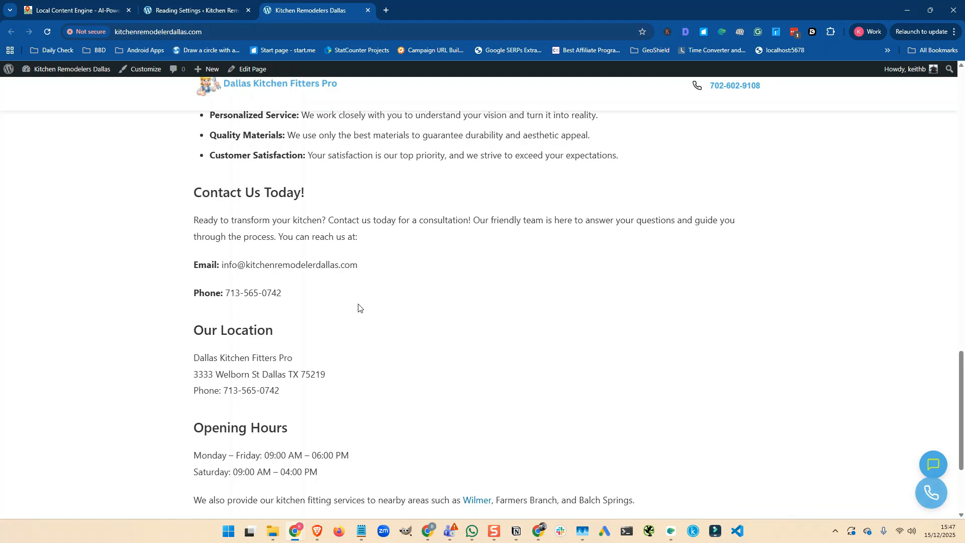
pyautogui.scroll(-3, 362, 307)
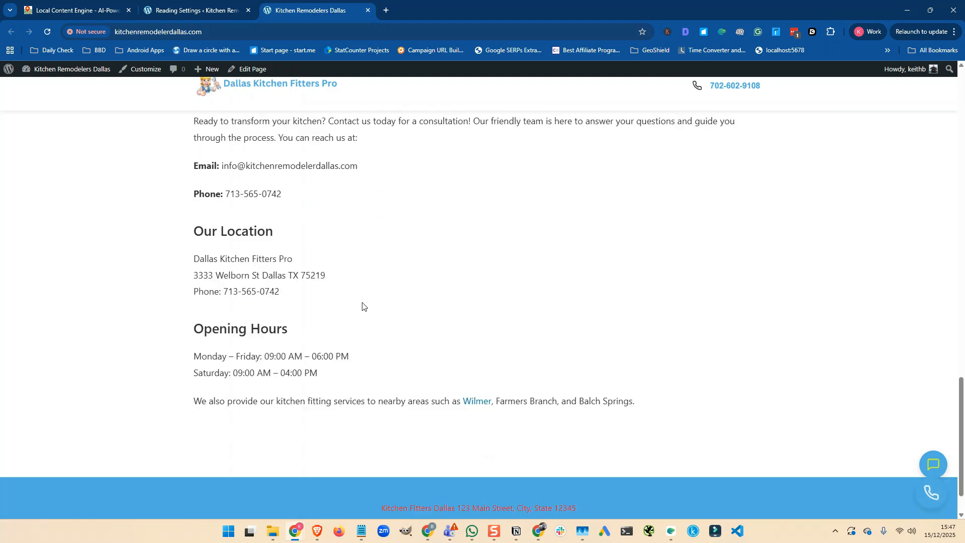
pyautogui.scroll(2, 363, 305)
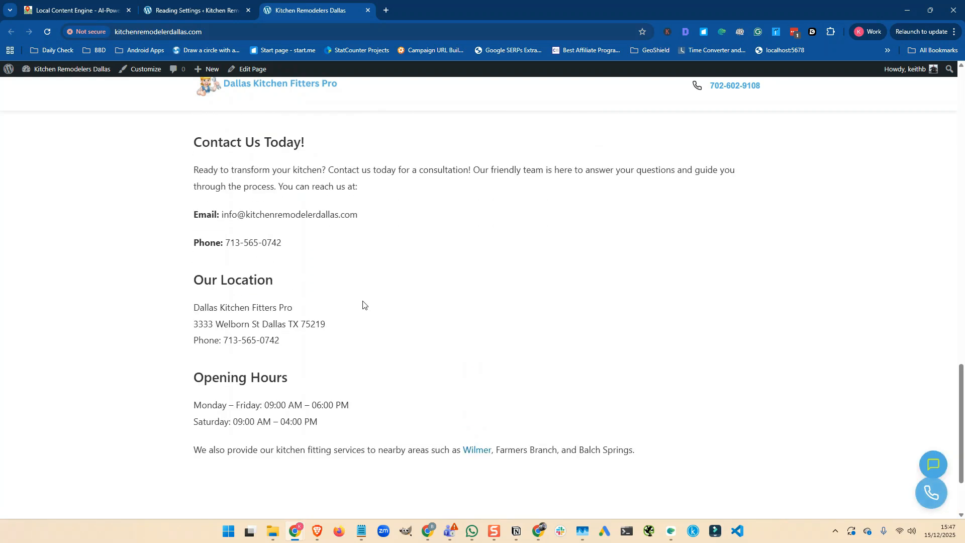
pyautogui.scroll(3, 363, 304)
pyautogui.scroll(12, 362, 305)
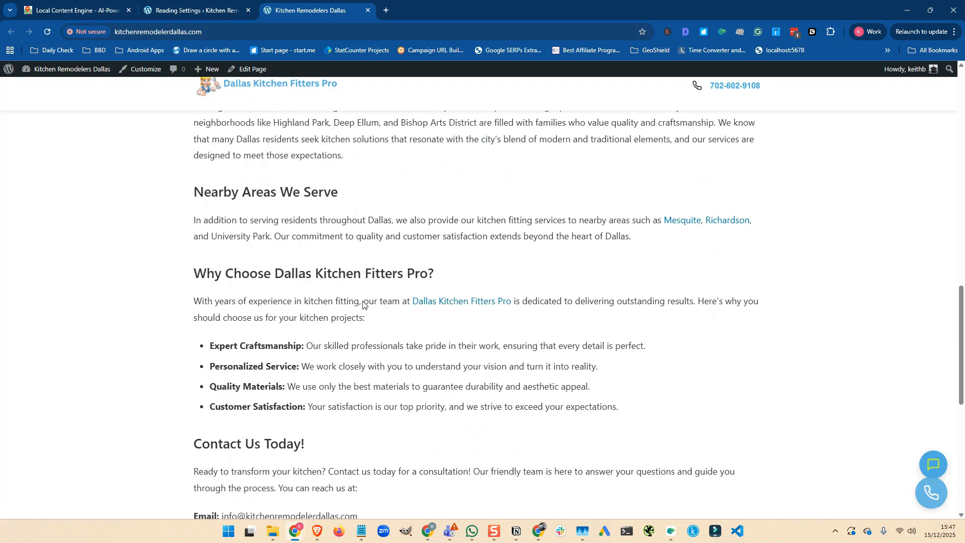
pyautogui.scroll(3, 363, 303)
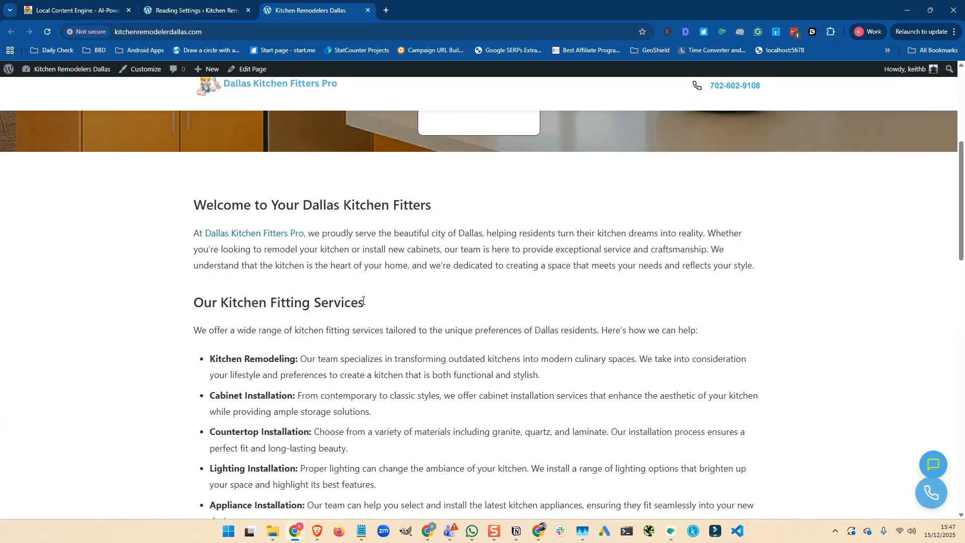
pyautogui.scroll(2, 369, 307)
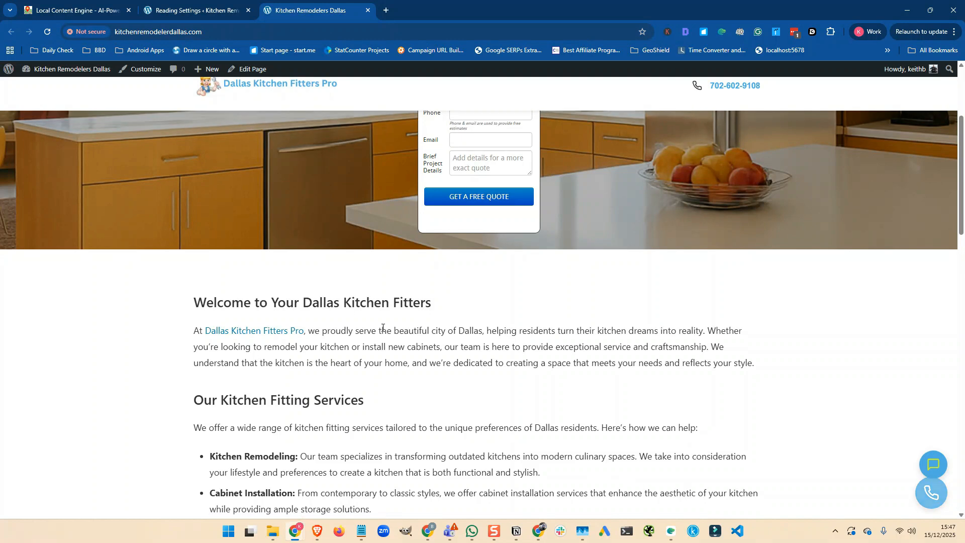
pyautogui.scroll(-4, 382, 327)
pyautogui.scroll(-4, 383, 327)
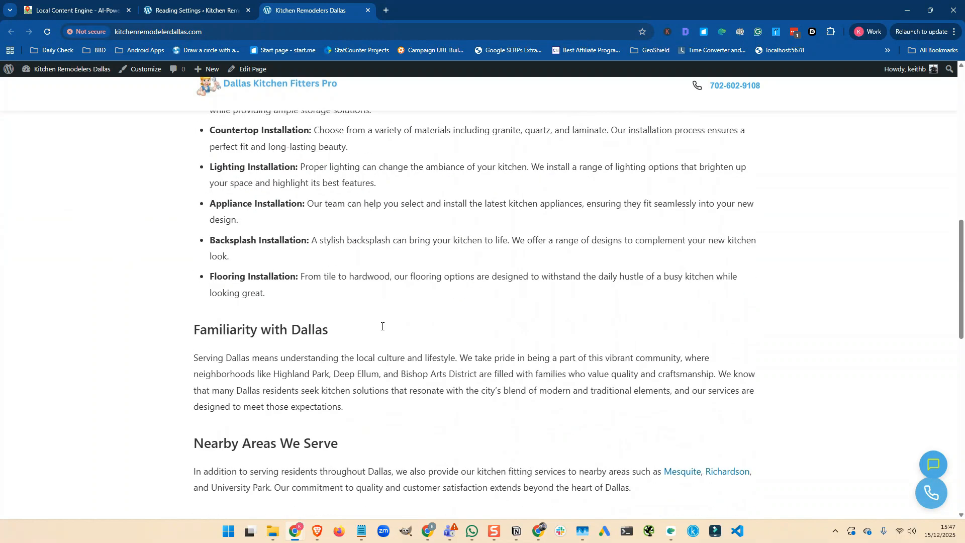
pyautogui.scroll(-4, 381, 329)
pyautogui.scroll(-3, 380, 327)
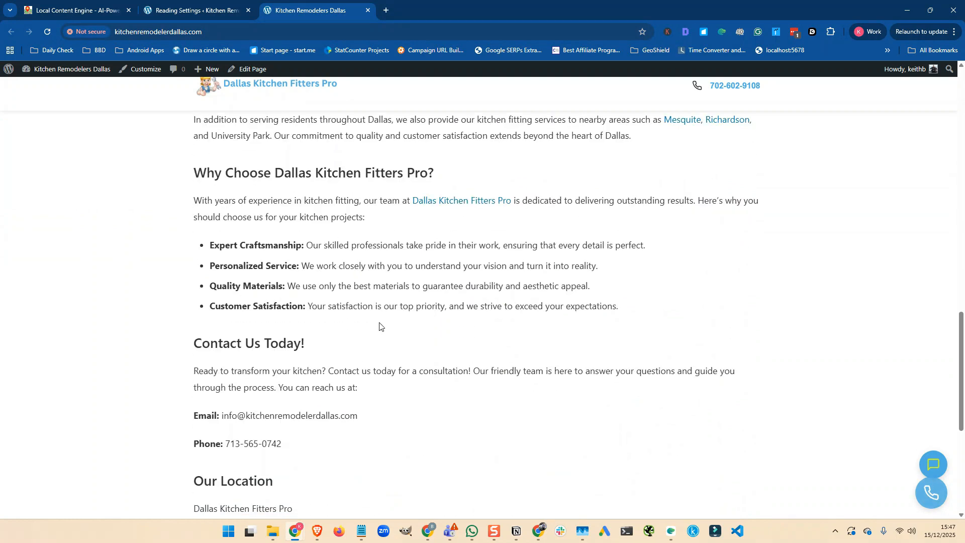
pyautogui.scroll(3, 381, 328)
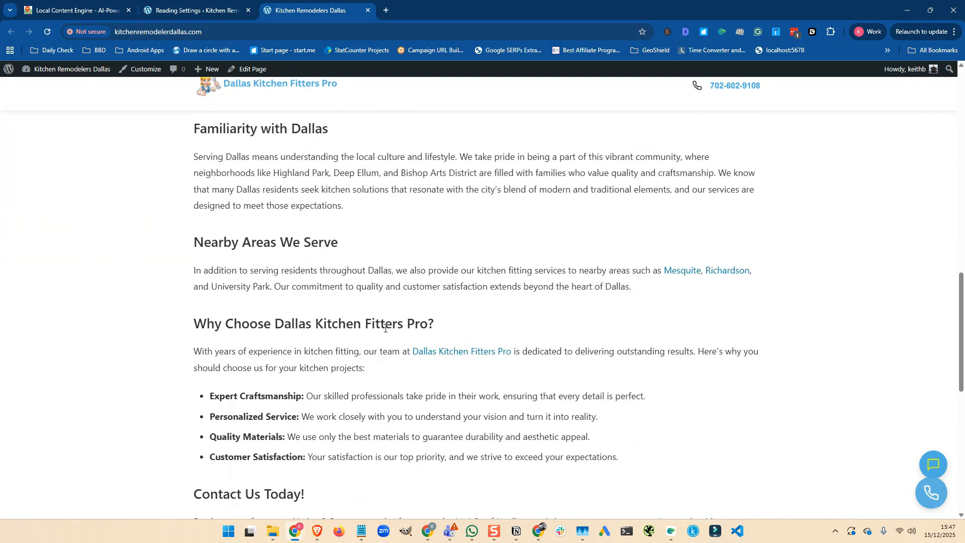
pyautogui.scroll(8, 385, 328)
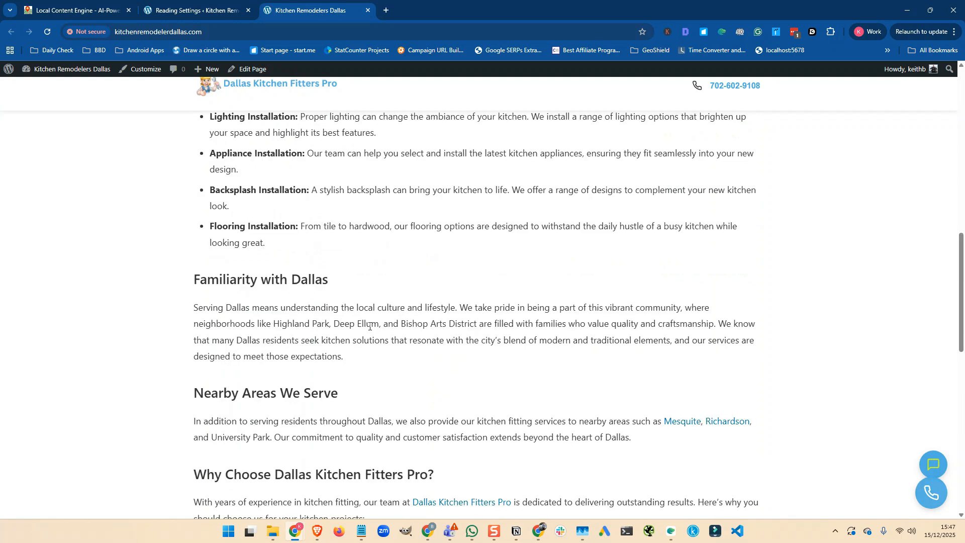
pyautogui.scroll(2, 369, 330)
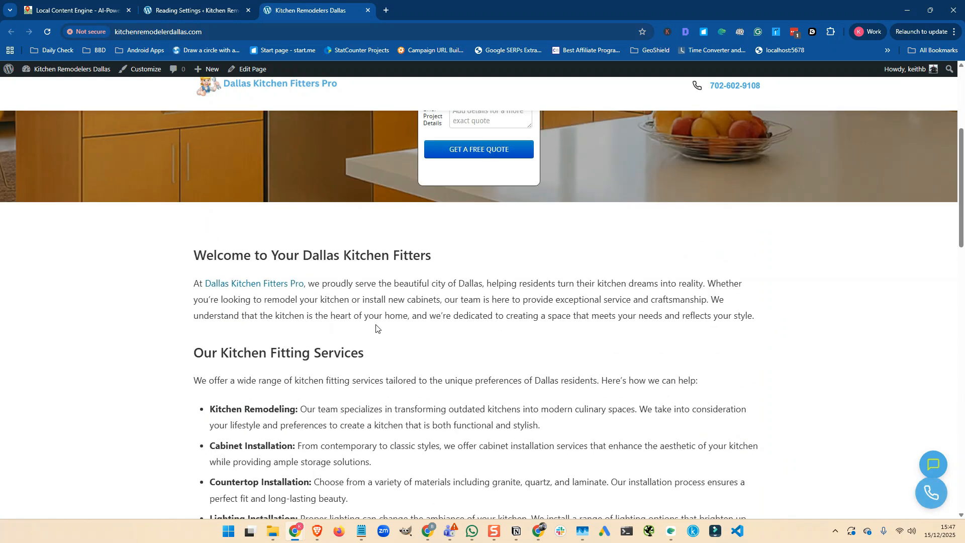
pyautogui.scroll(4, 373, 327)
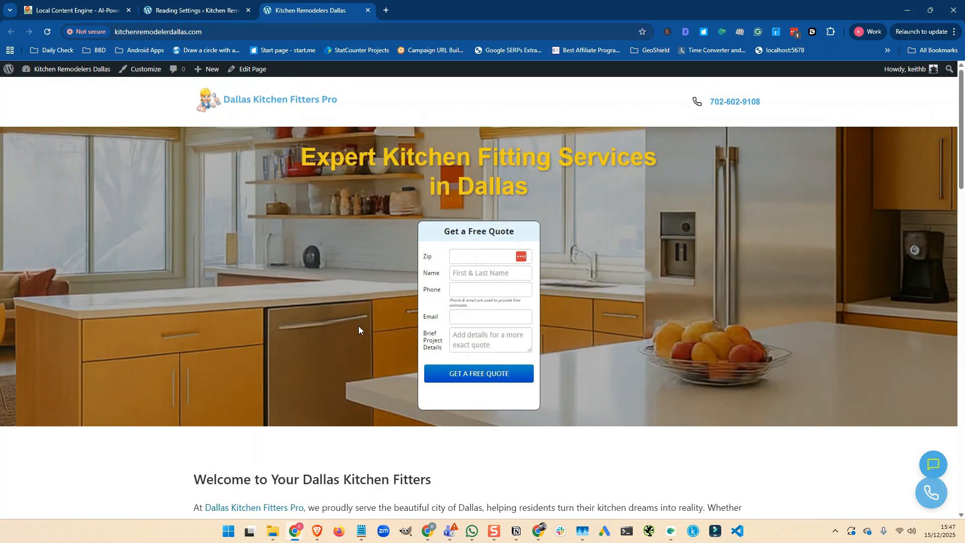